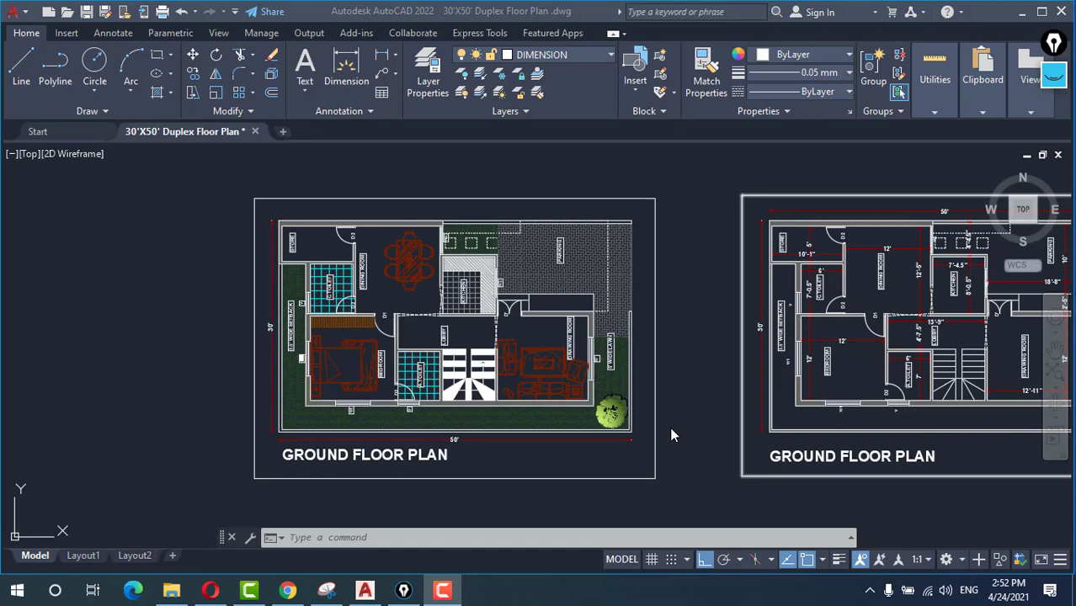
Open the Plotter Manager and launch the Add-A-Plotter Wizard.
{"action": "left_click", "coordinate": [486, 539]}
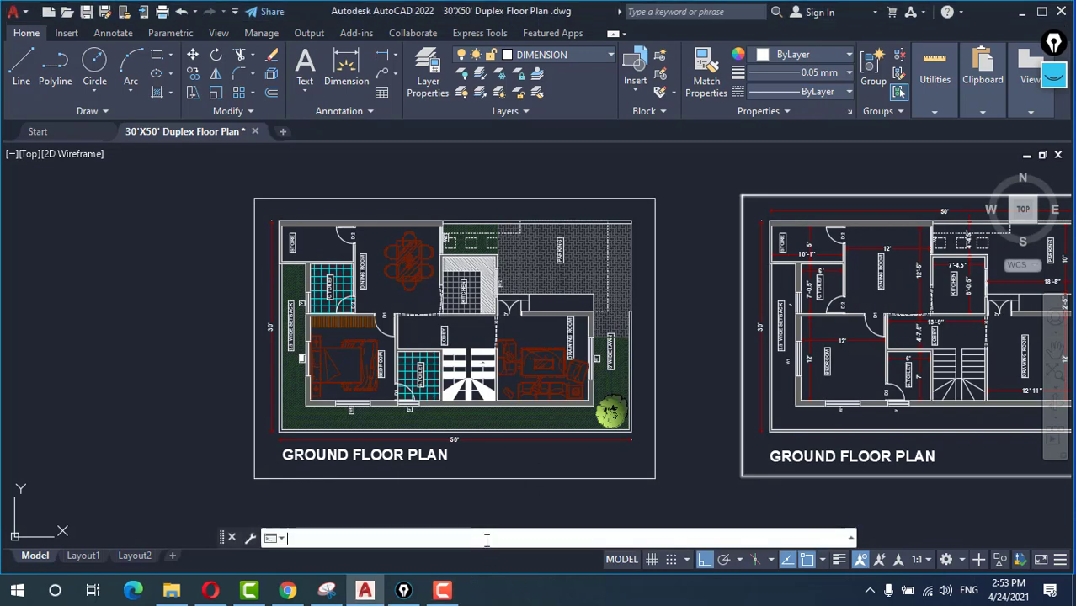
{"action": "type", "text": "plo"}
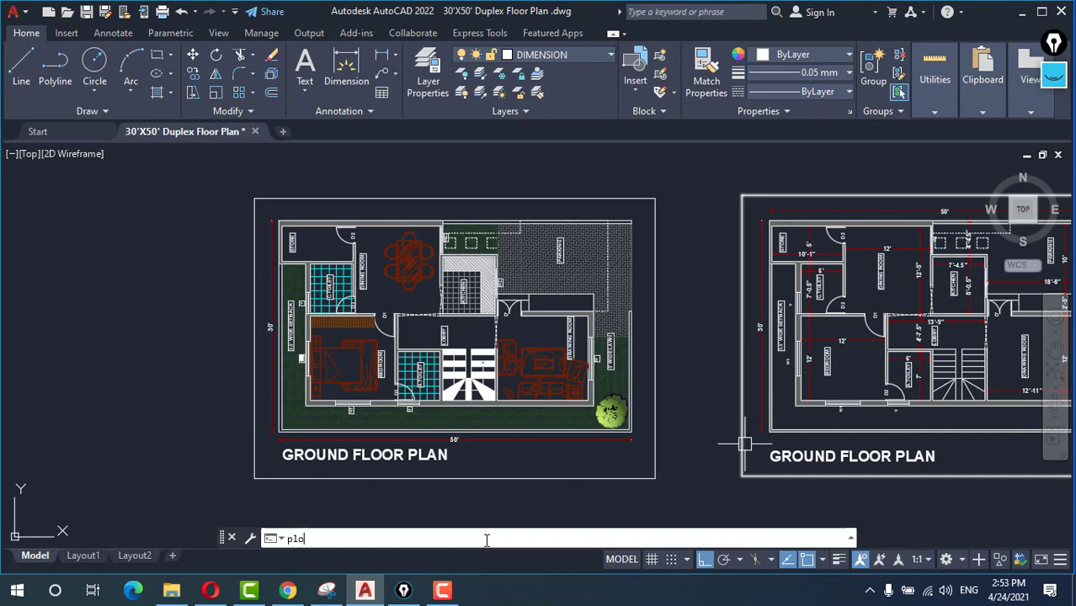
{"action": "type", "text": "teer"}
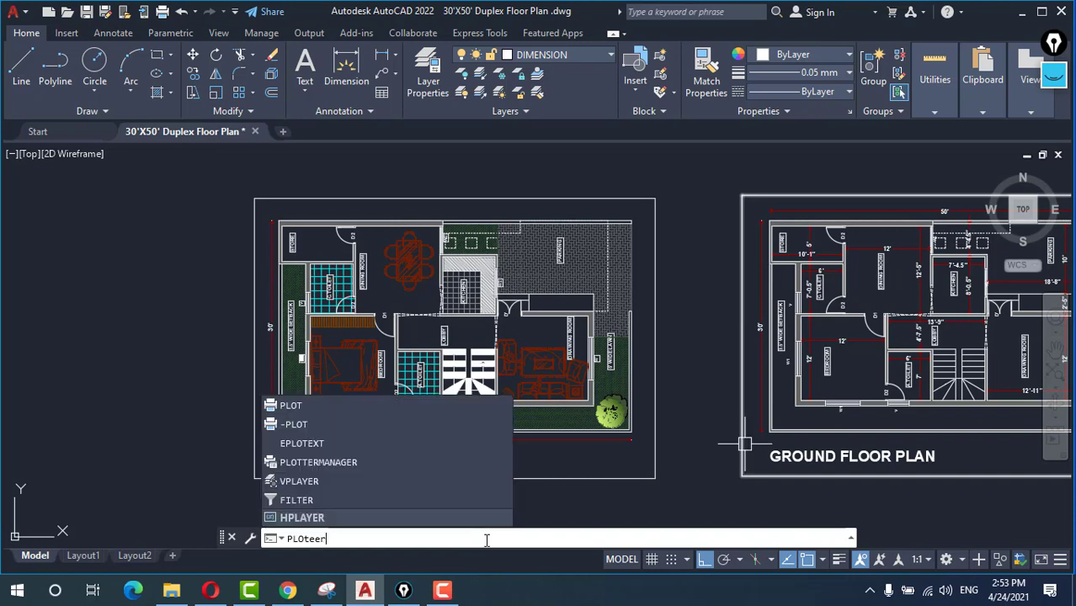
{"action": "left_click", "coordinate": [347, 464]}
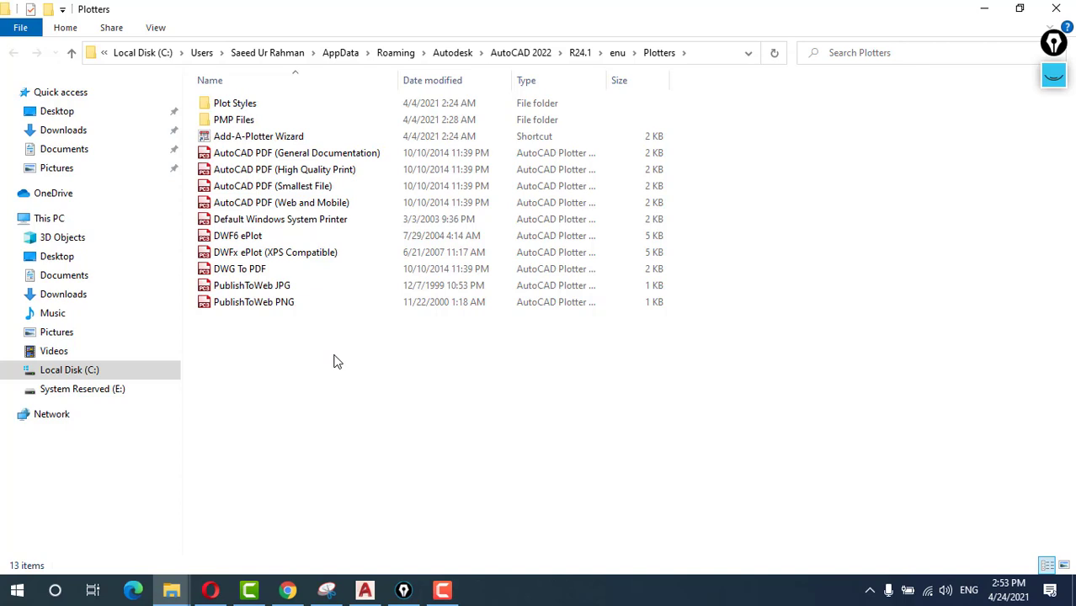
{"action": "double_click", "coordinate": [268, 140]}
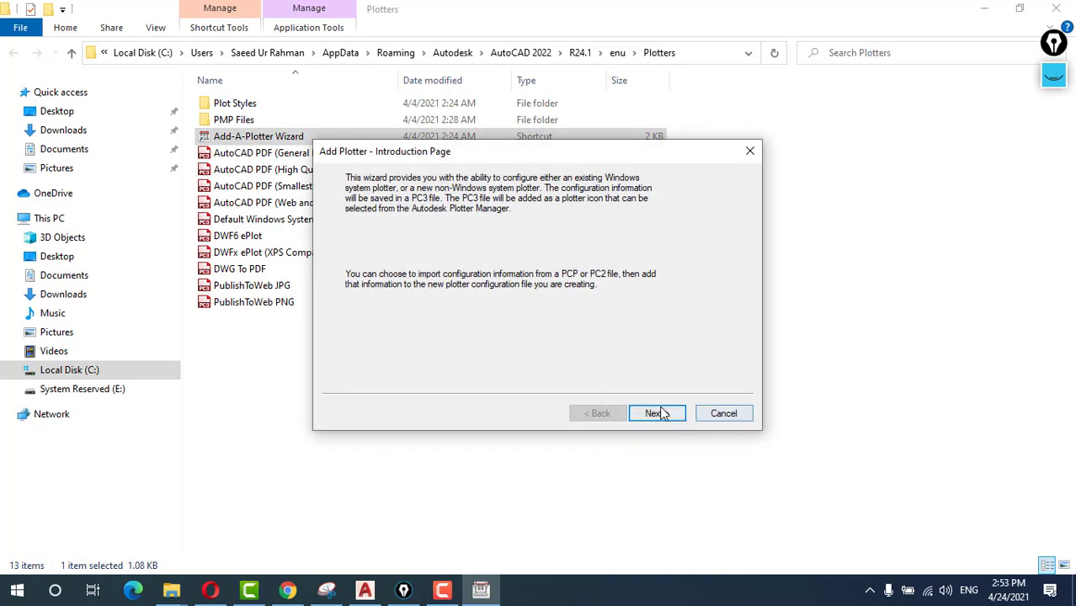
Set up a My Computer plotter using the Raster File Formats model TIFF Version 6 (Uncompressed).
{"action": "left_click", "coordinate": [659, 413]}
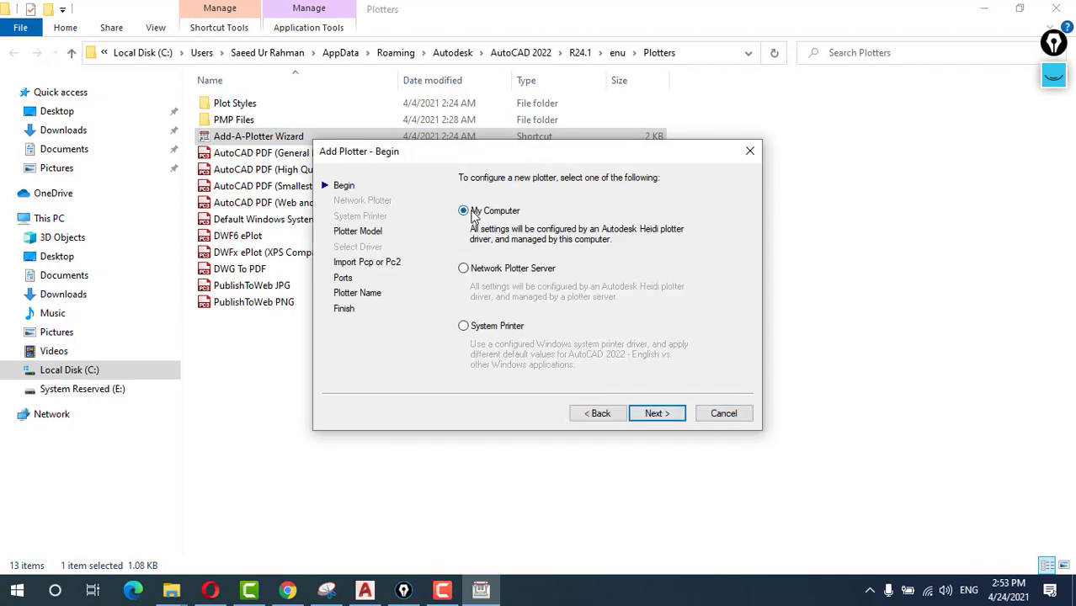
{"action": "left_click", "coordinate": [659, 414]}
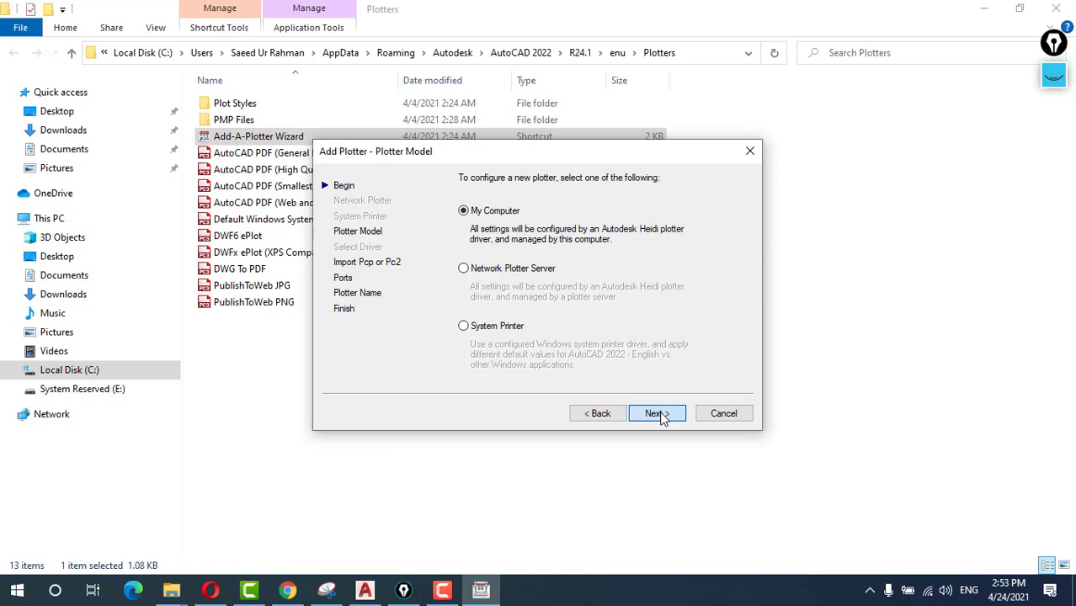
{"action": "left_click_drag", "start_coordinate": [538, 308], "coordinate": [539, 334]}
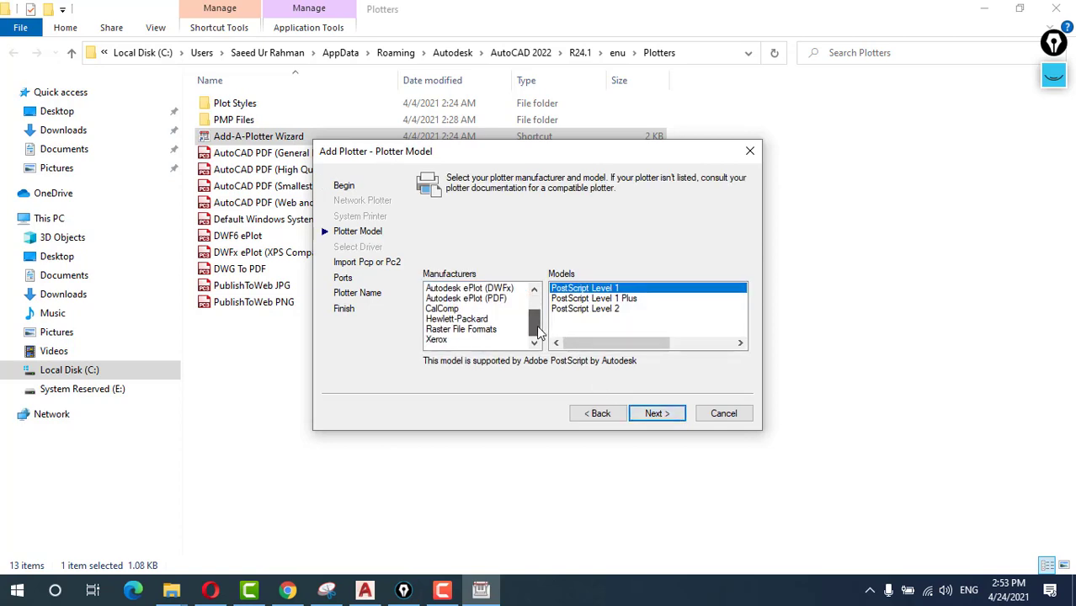
{"action": "left_click", "coordinate": [482, 332]}
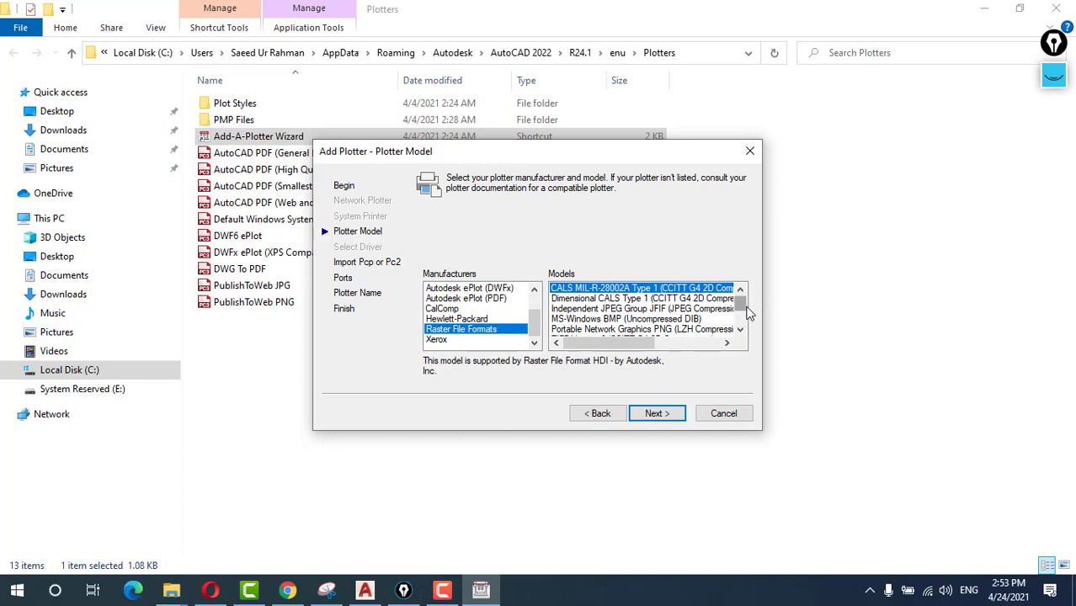
{"action": "left_click_drag", "start_coordinate": [743, 305], "coordinate": [743, 312]}
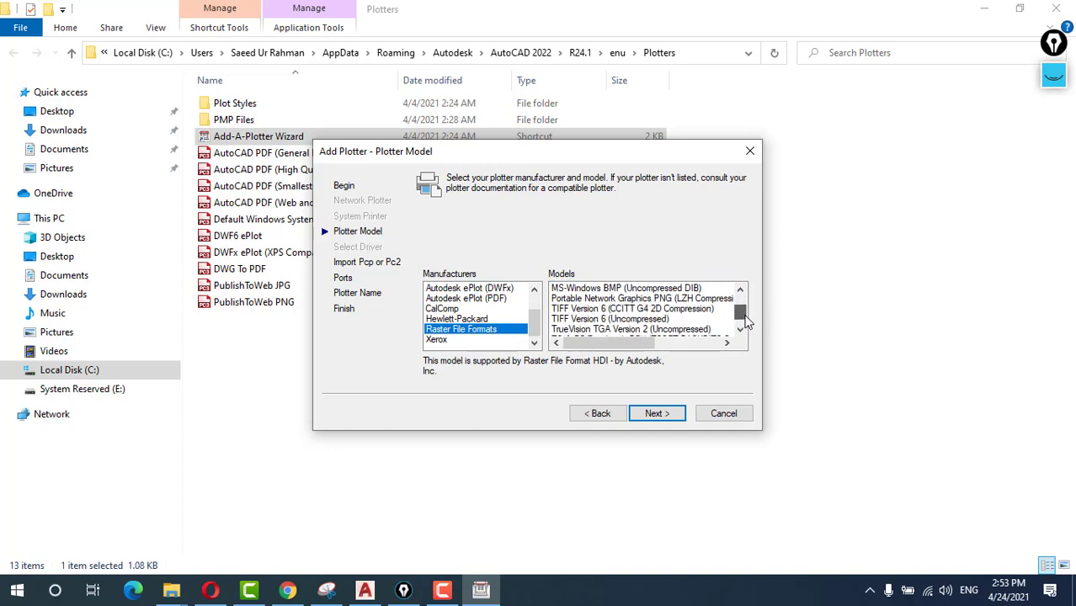
{"action": "left_click", "coordinate": [627, 320]}
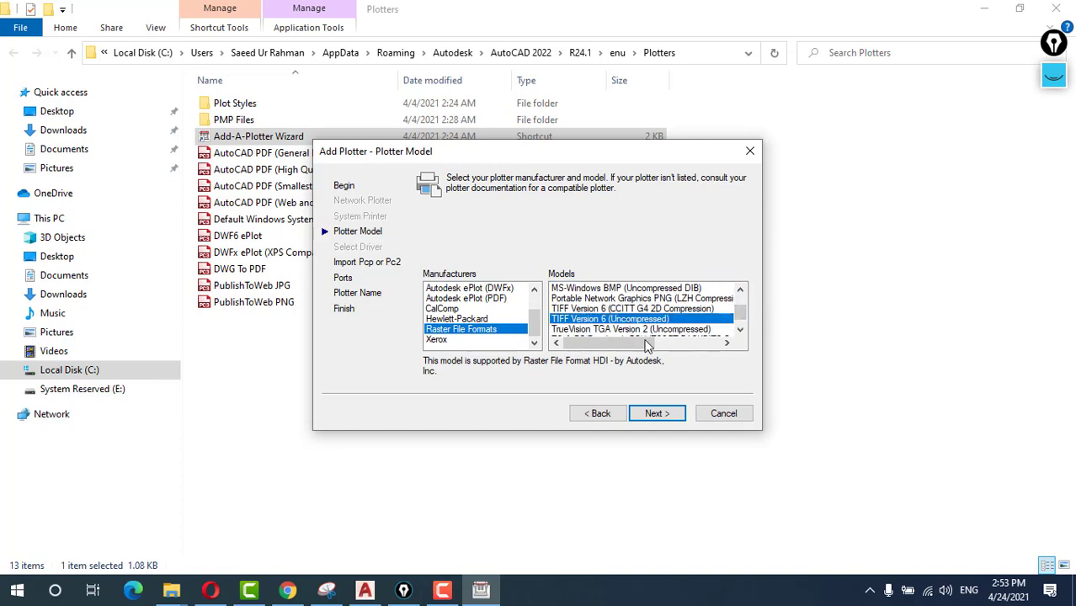
{"action": "left_click", "coordinate": [656, 414]}
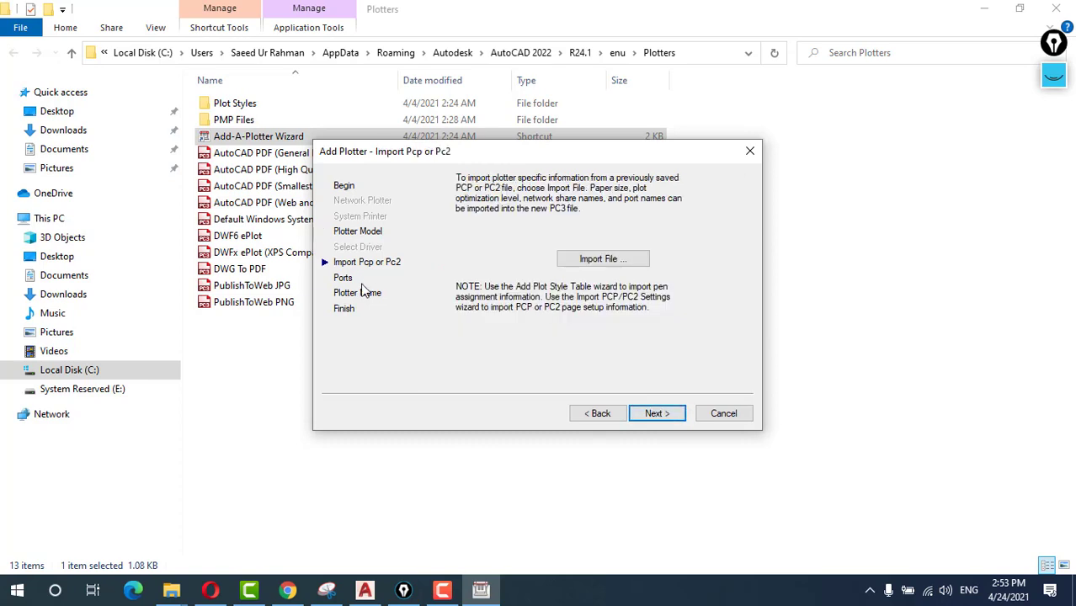
Keep Plot to File as the port, name the plotter "high quality image" and finish the wizard.
{"action": "left_click", "coordinate": [673, 413]}
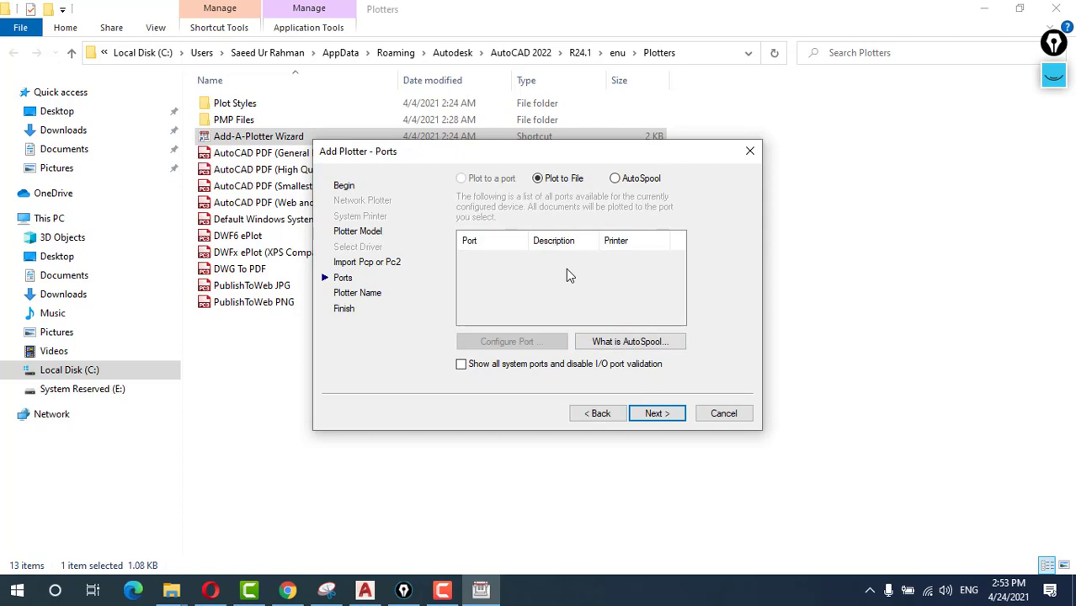
{"action": "left_click", "coordinate": [666, 413]}
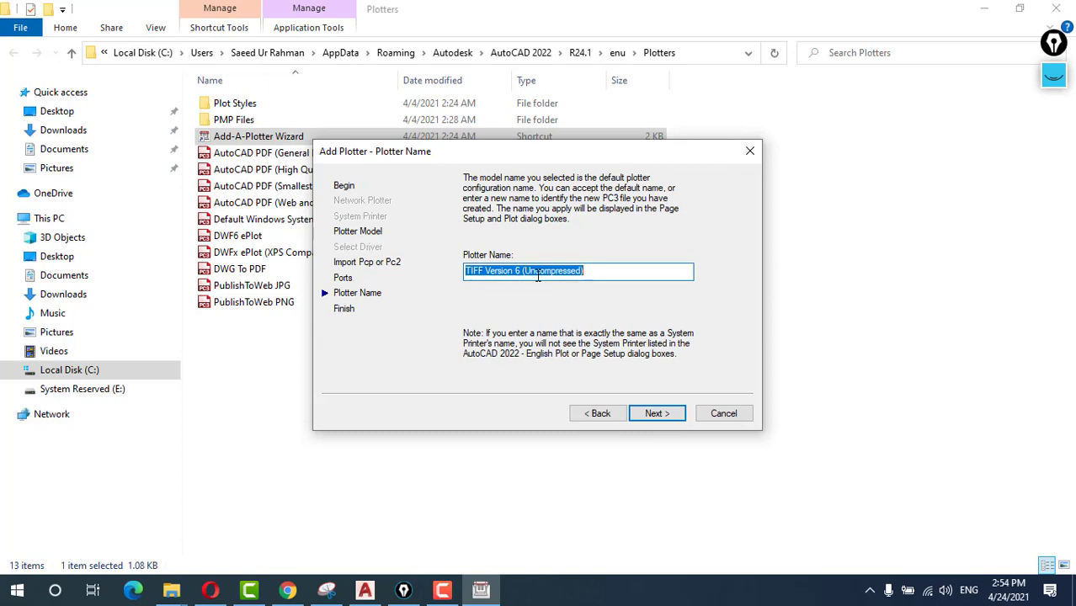
{"action": "type", "text": "high"}
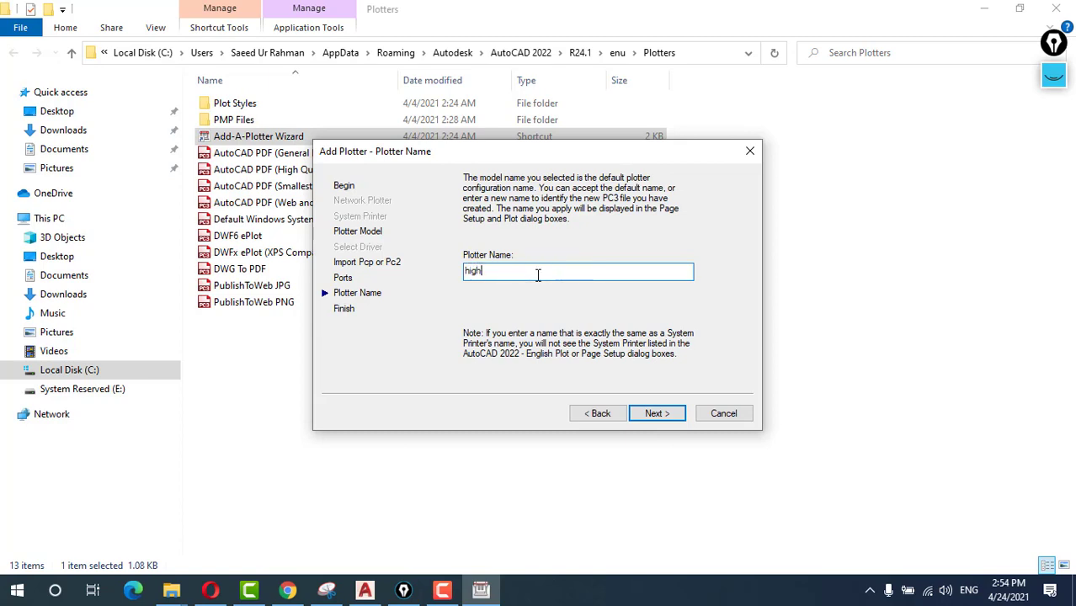
{"action": "type", "text": " quality image"}
{"action": "left_click", "coordinate": [649, 416]}
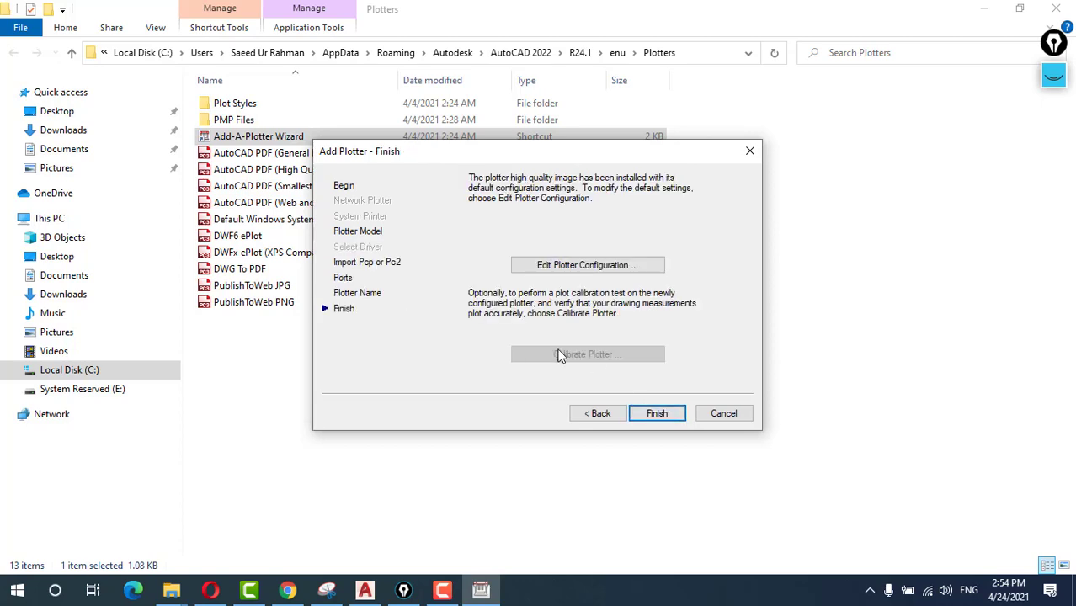
{"action": "left_click", "coordinate": [656, 415]}
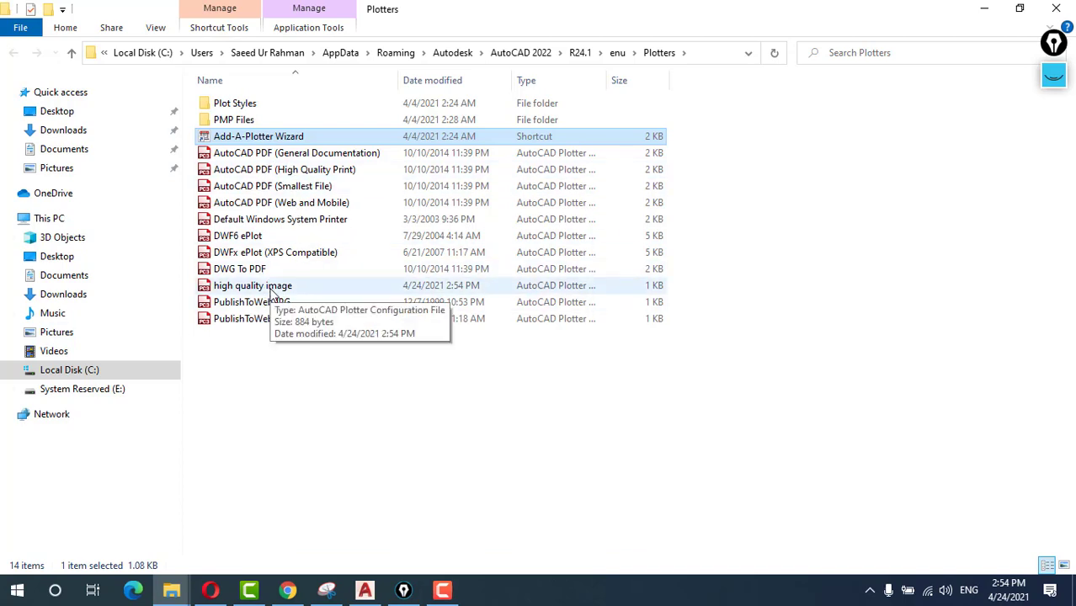
In the high quality image plotter configuration, define a custom paper size from scratch, 7680 wide by 4320 high in pixels.
{"action": "left_click", "coordinate": [271, 288]}
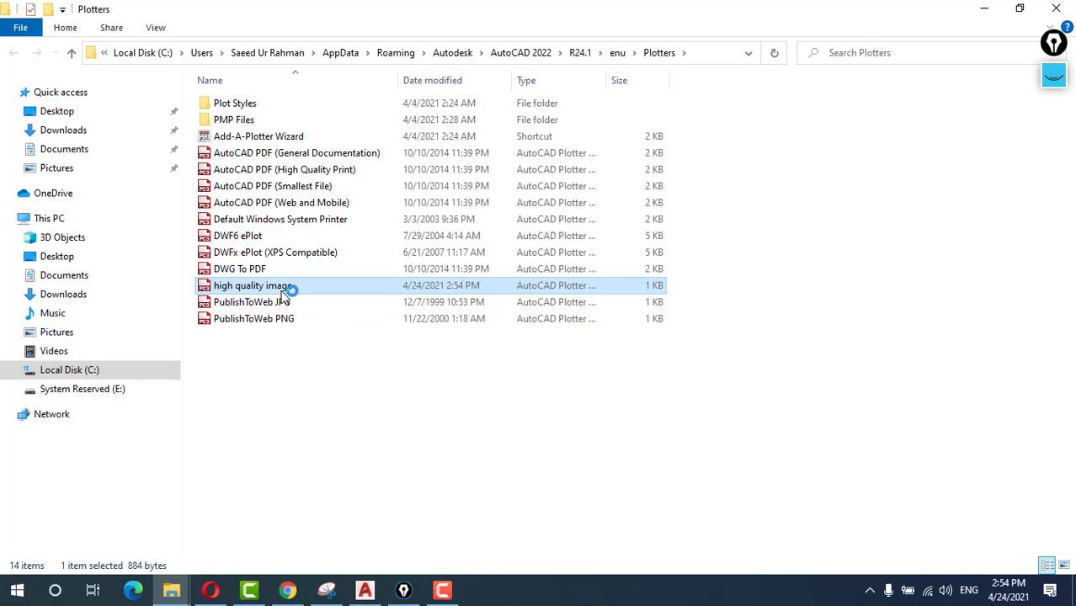
{"action": "double_click", "coordinate": [288, 288]}
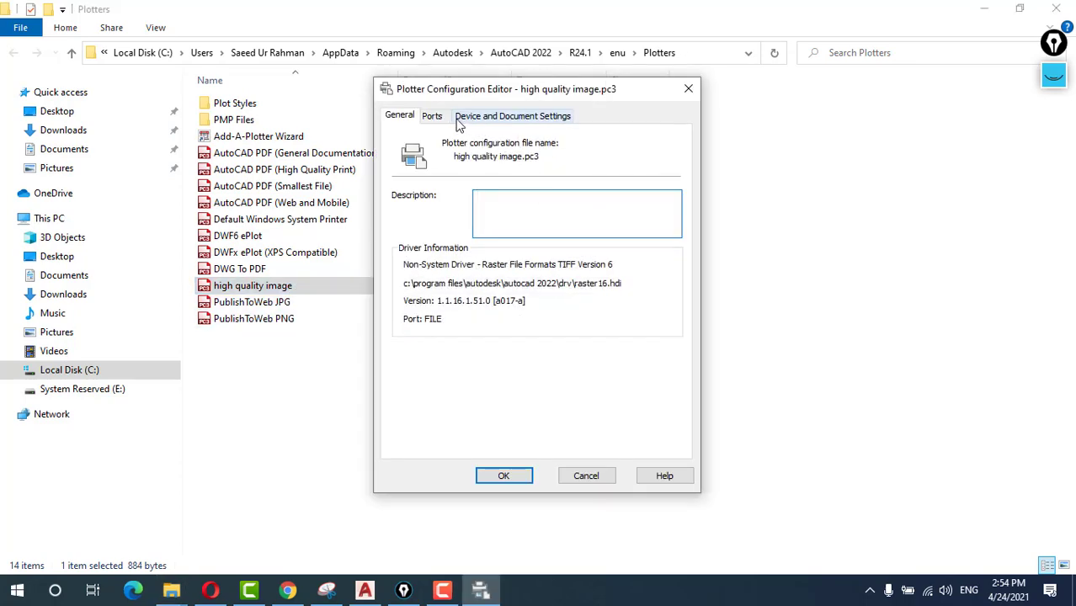
{"action": "left_click", "coordinate": [483, 118]}
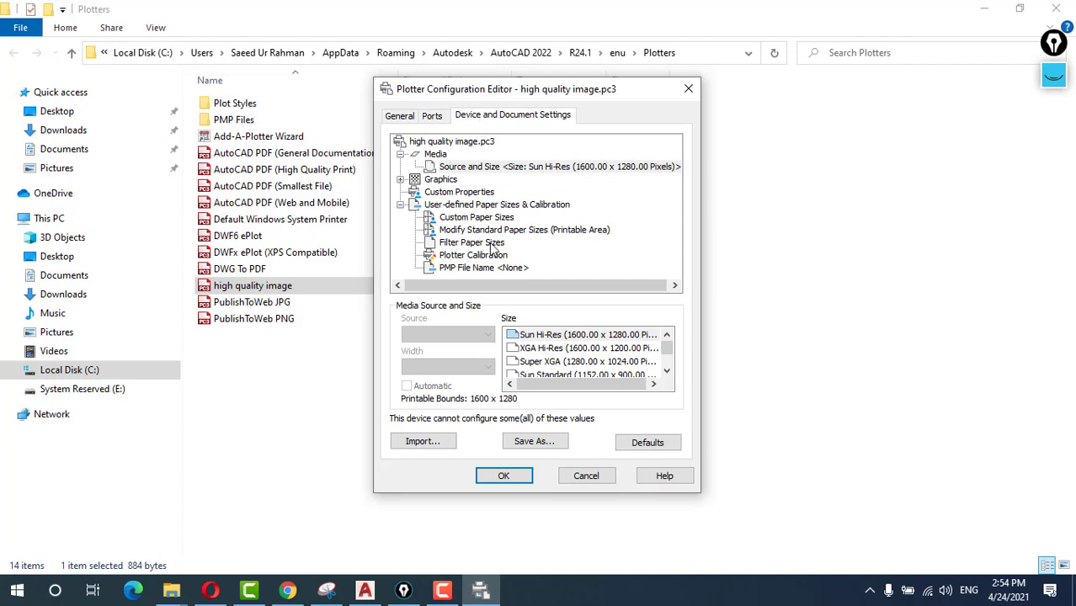
{"action": "left_click", "coordinate": [475, 218]}
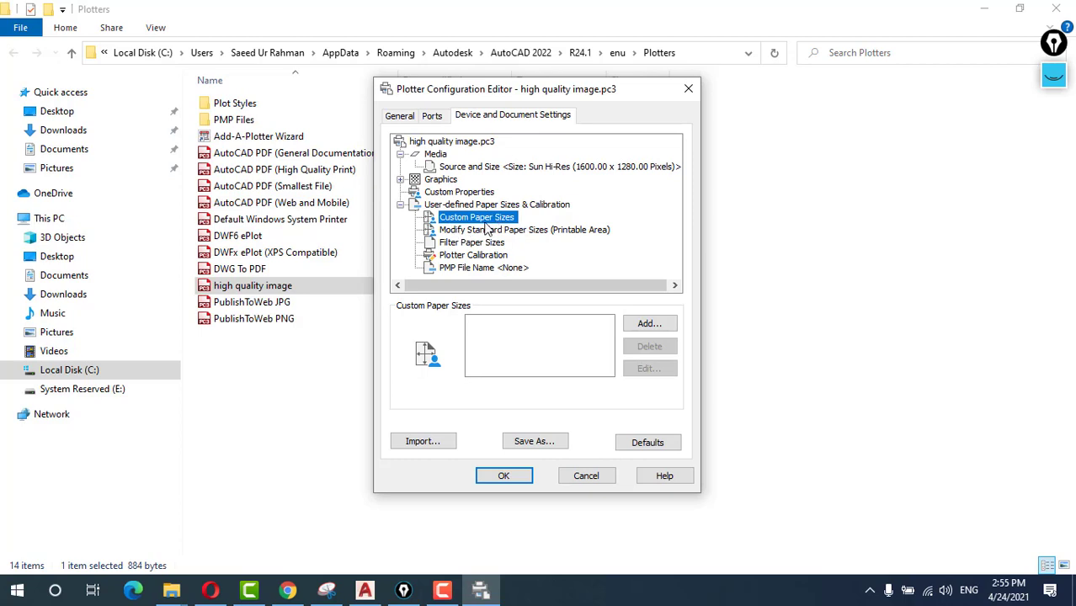
{"action": "left_click", "coordinate": [652, 329]}
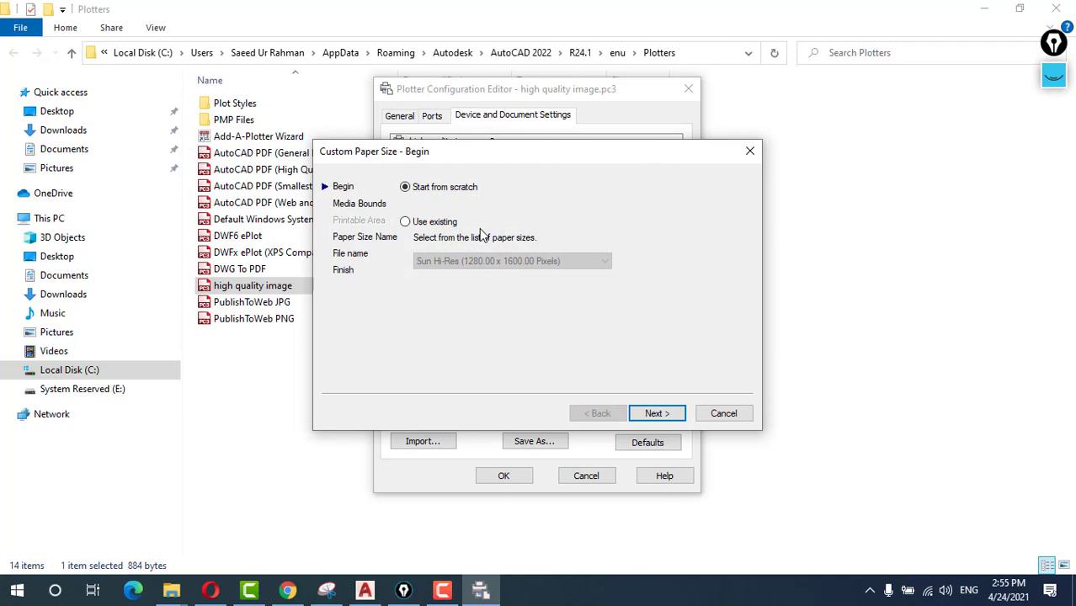
{"action": "left_click", "coordinate": [653, 413]}
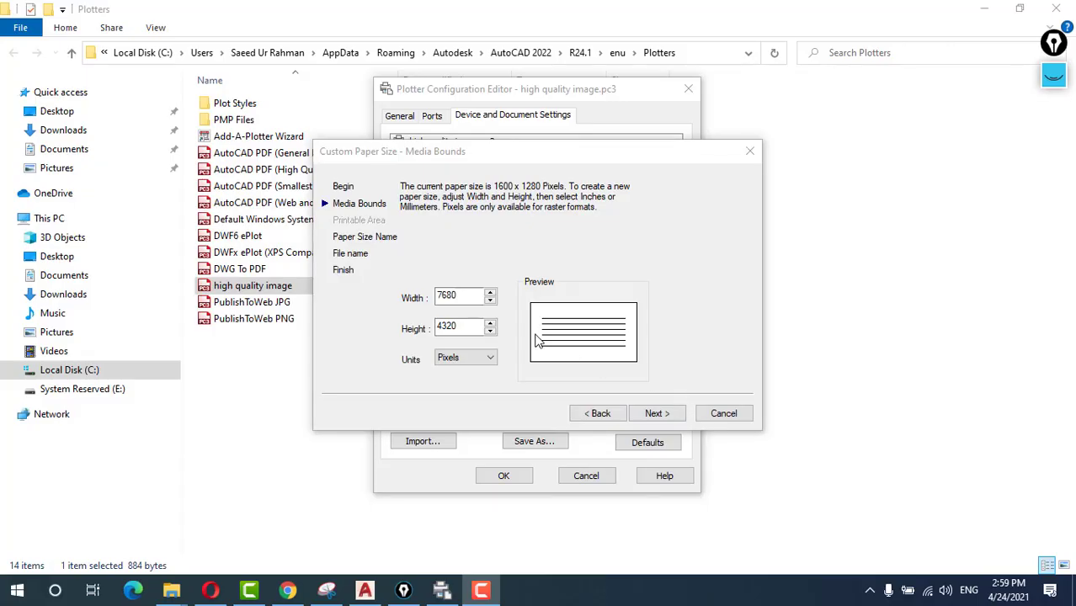
{"action": "left_click", "coordinate": [654, 414]}
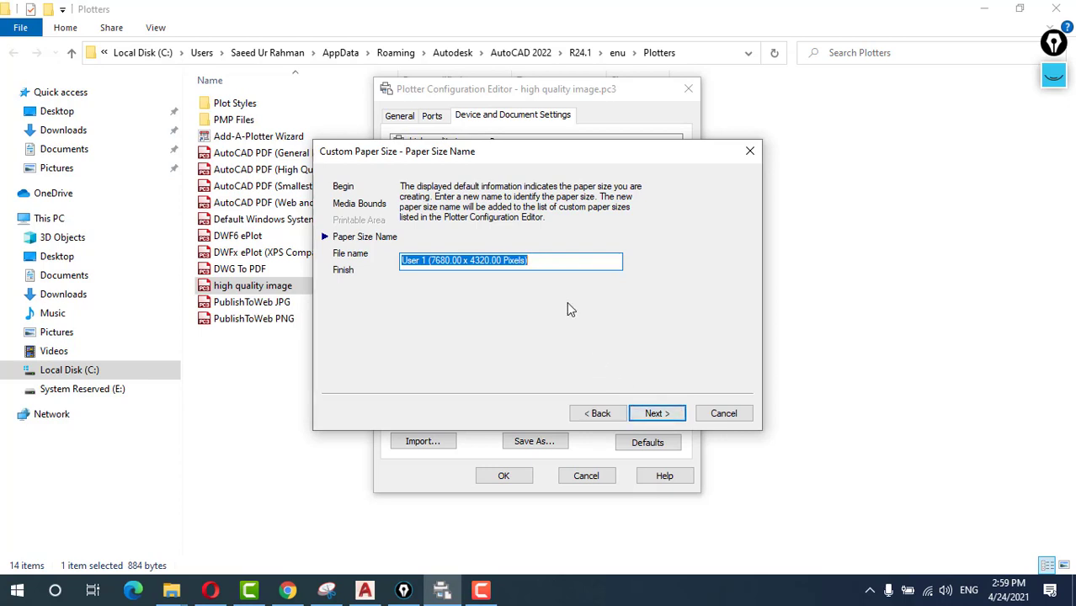
Name the custom paper size "high qulaity image", keep the suggested PMP file name and save the plotter configuration.
{"action": "type", "text": "a"}
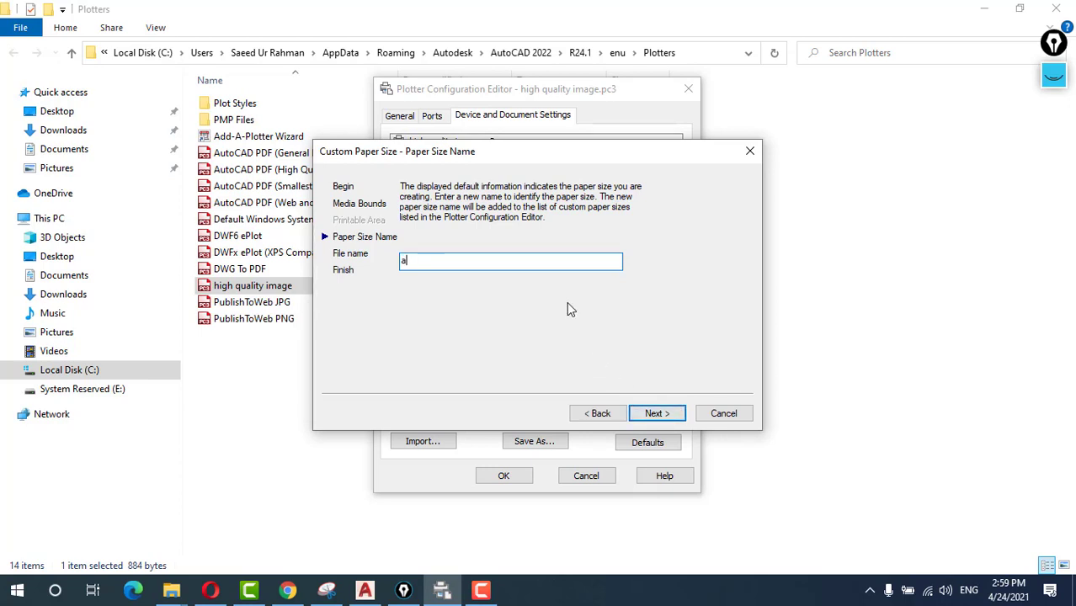
{"action": "key", "text": "BackSpace"}
{"action": "type", "text": "high qulaity image"}
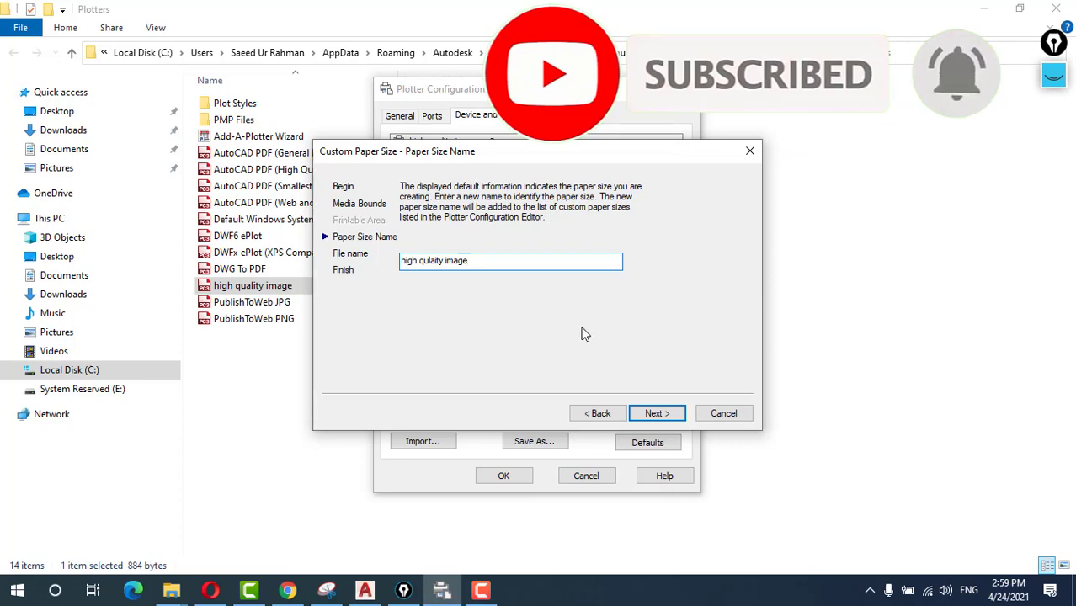
{"action": "left_click", "coordinate": [656, 413]}
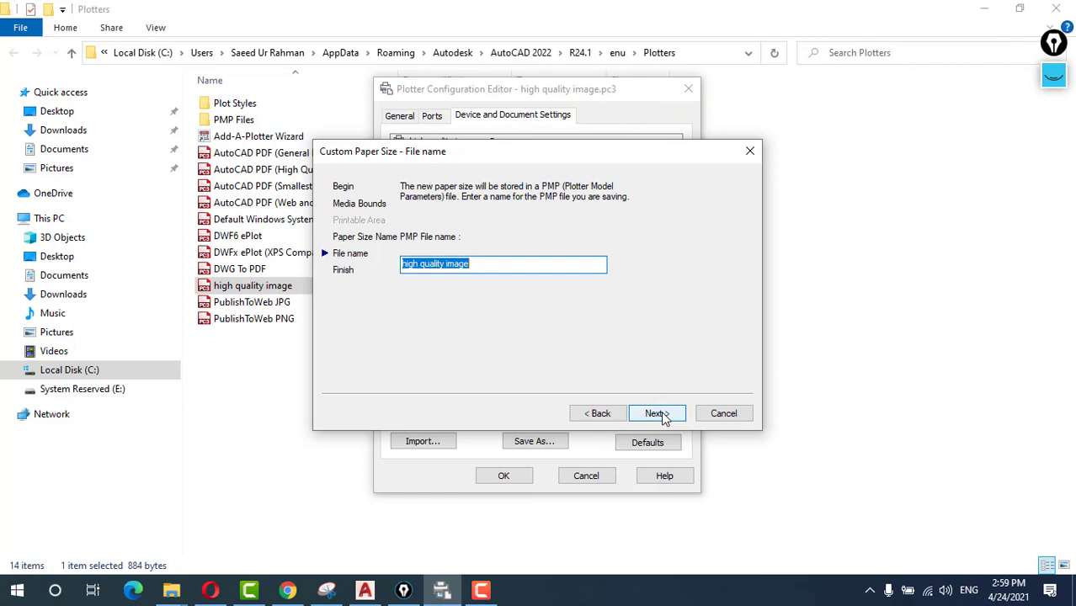
{"action": "left_click", "coordinate": [661, 415]}
{"action": "left_click", "coordinate": [657, 414]}
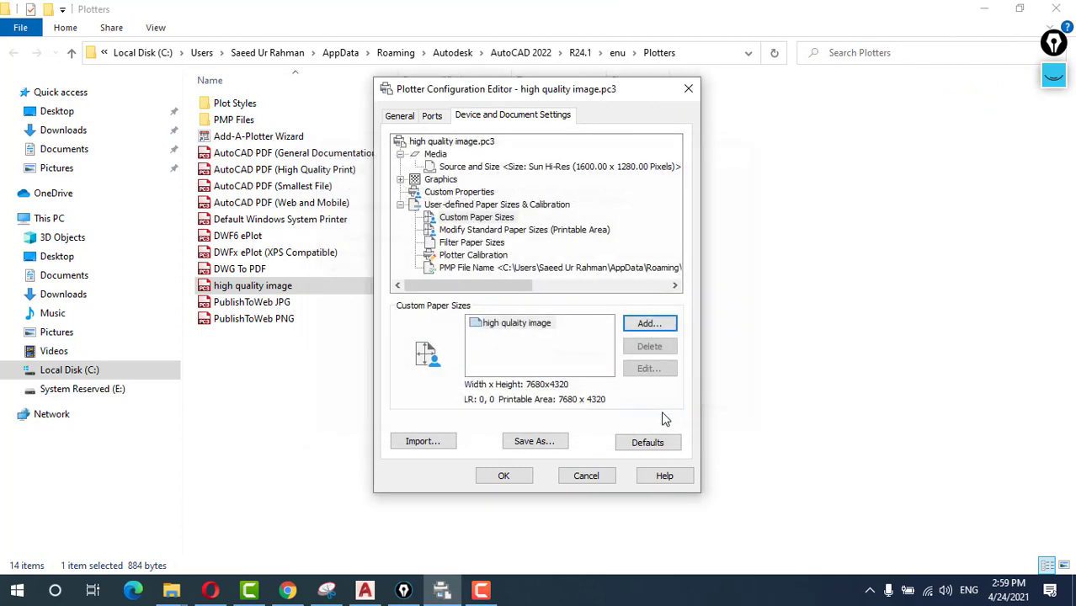
{"action": "left_click", "coordinate": [511, 478]}
Back in AutoCAD, set up a single-sheet plot with high quality image.pc3, using a custom paper size added to the plotter configuration.
{"action": "left_click", "coordinate": [364, 590]}
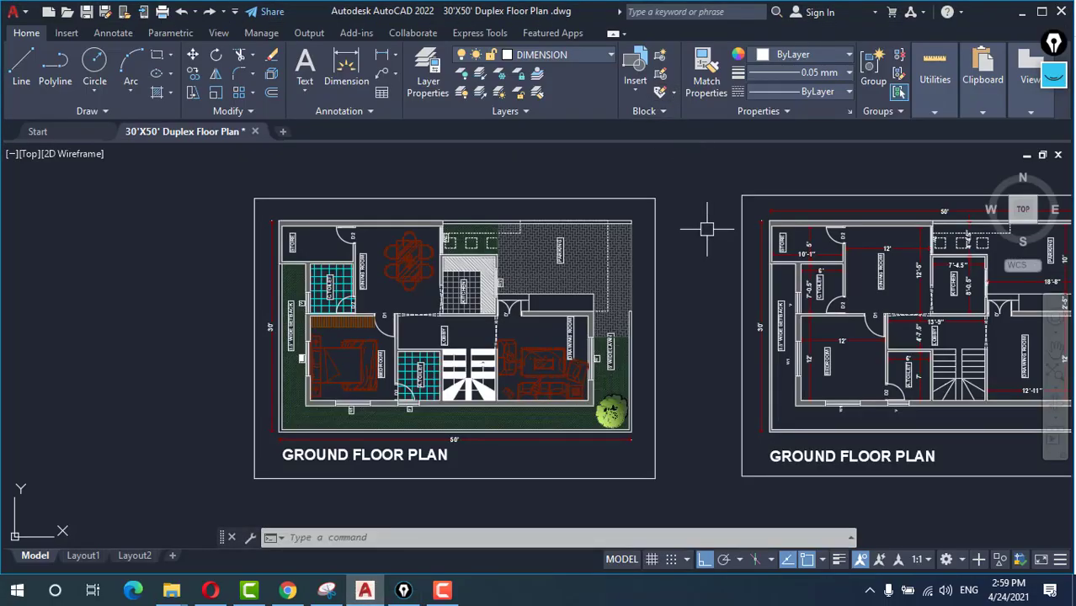
{"action": "key", "text": "ctrl+p"}
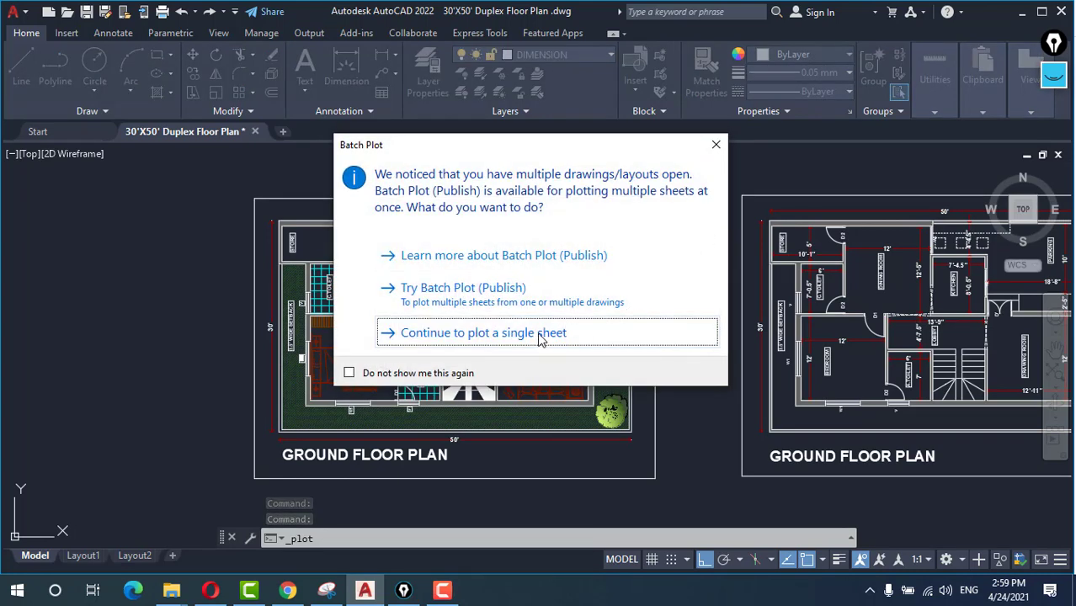
{"action": "left_click", "coordinate": [538, 332]}
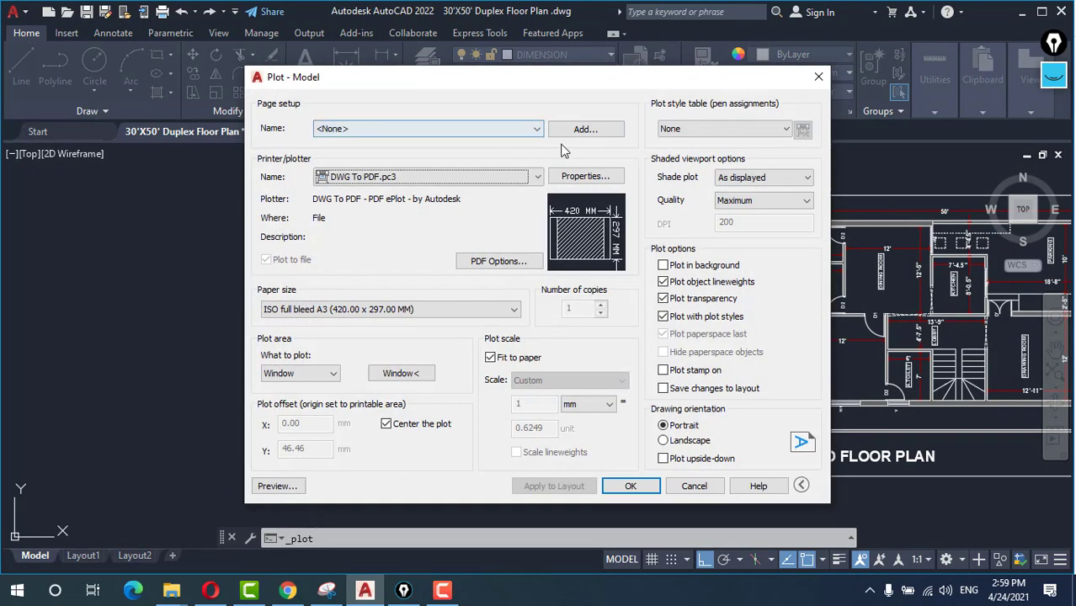
{"action": "left_click", "coordinate": [486, 178]}
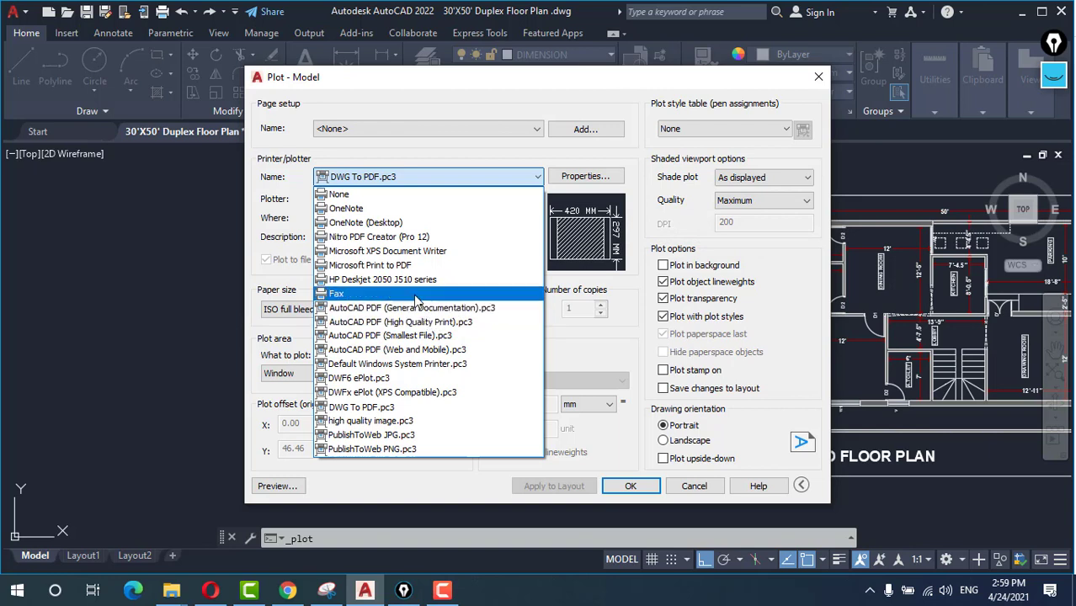
{"action": "left_click", "coordinate": [391, 425]}
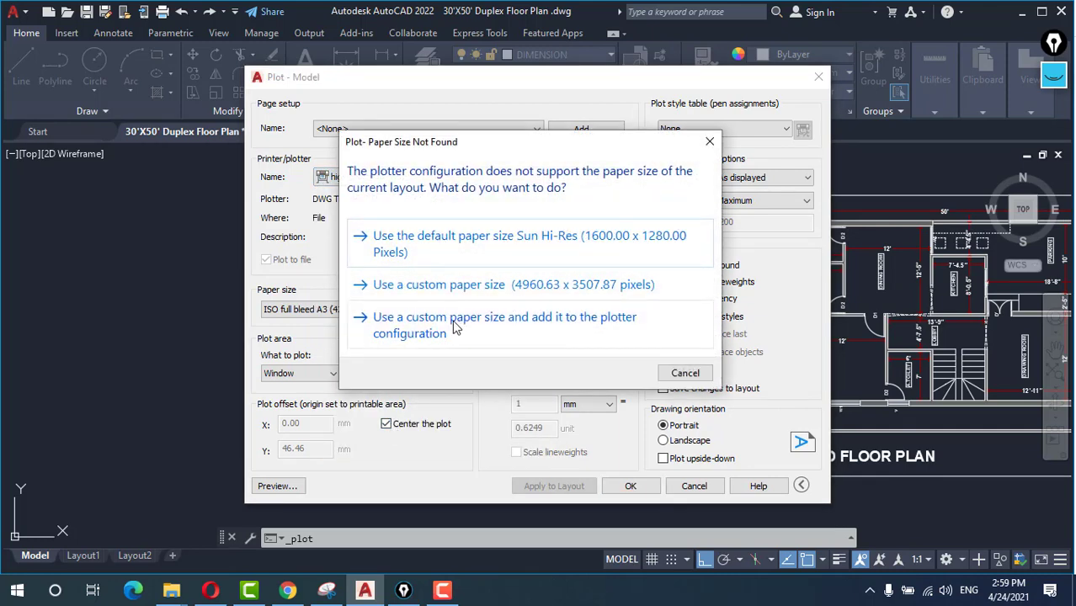
{"action": "left_click", "coordinate": [453, 325]}
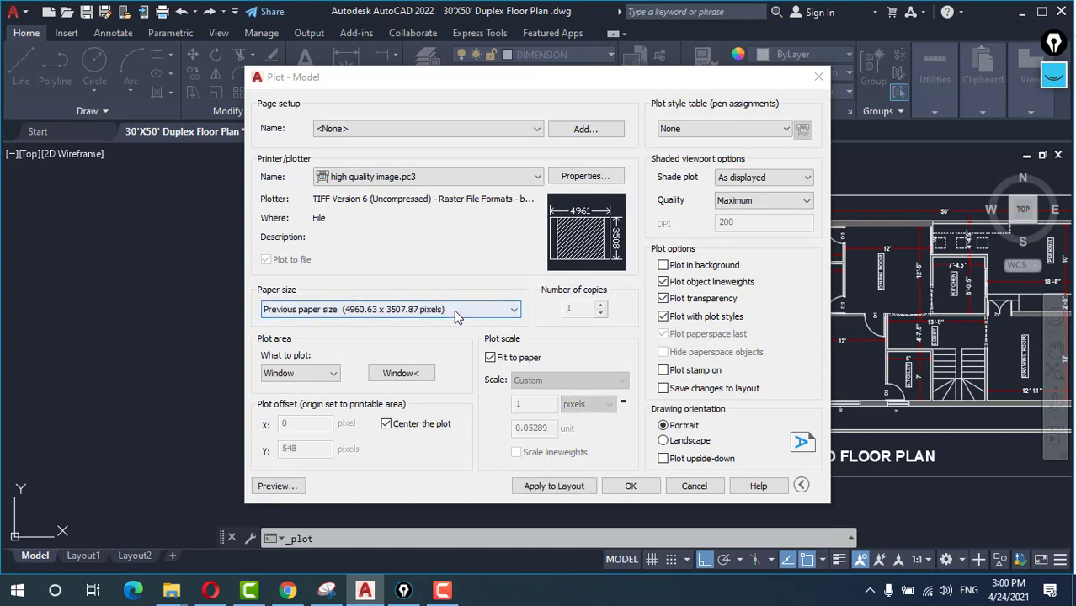
{"action": "left_click", "coordinate": [455, 310]}
{"action": "left_click", "coordinate": [399, 477]}
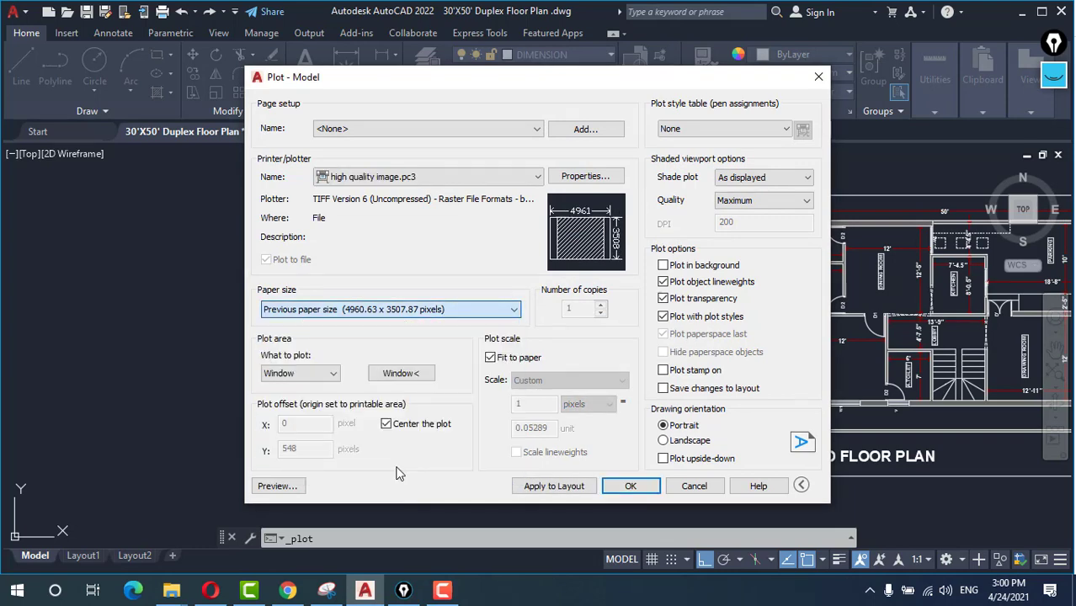
Set the plot window to the rectangular frame around the furnished ground floor plan, from its upper-left to its lower-right corner.
{"action": "left_click", "coordinate": [401, 375]}
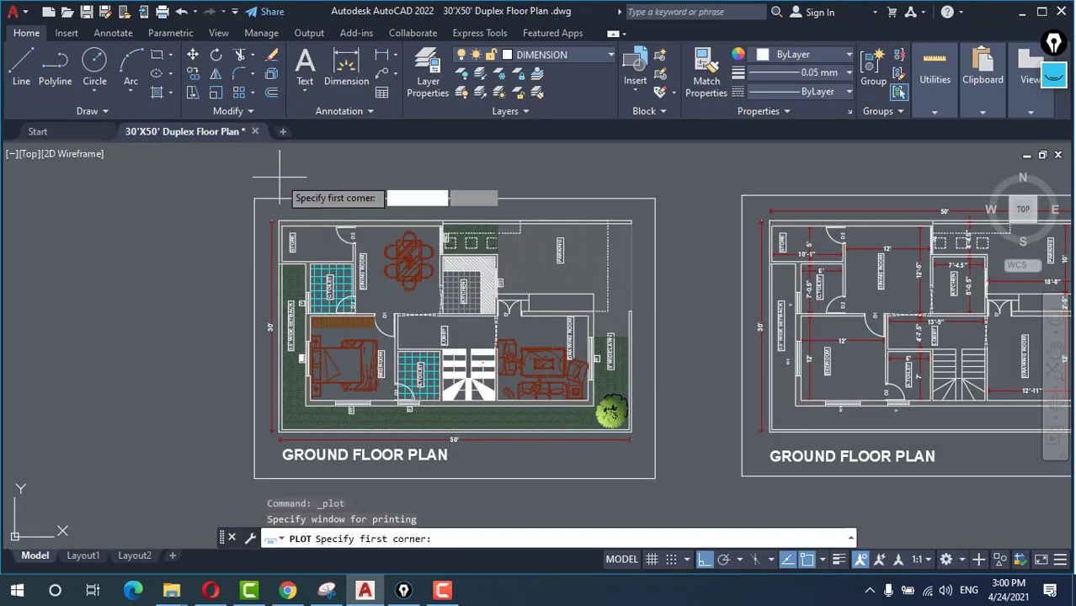
{"action": "left_click", "coordinate": [254, 198]}
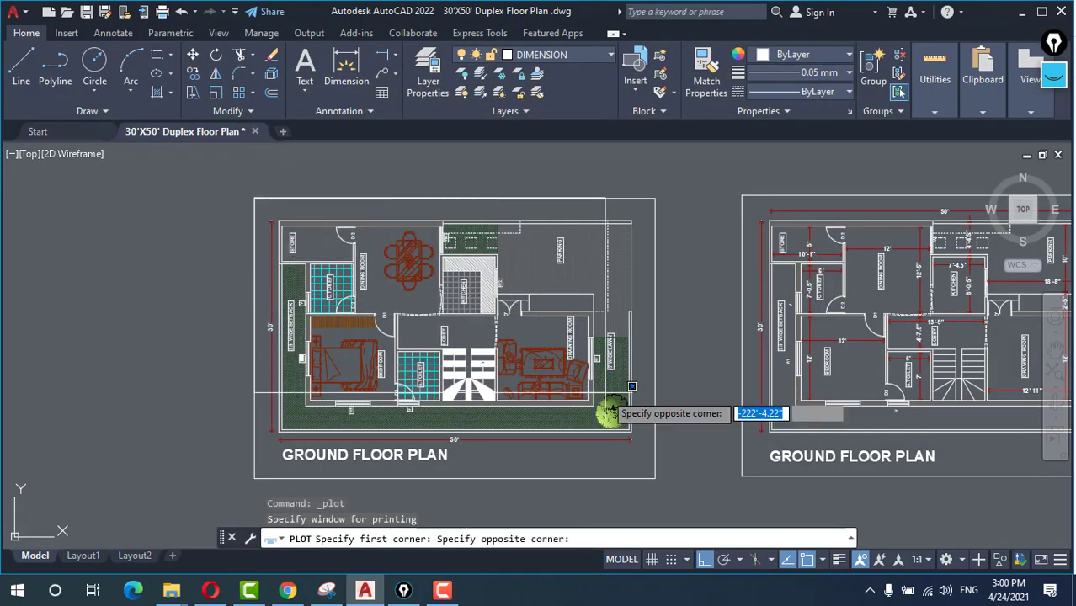
{"action": "left_click", "coordinate": [655, 478]}
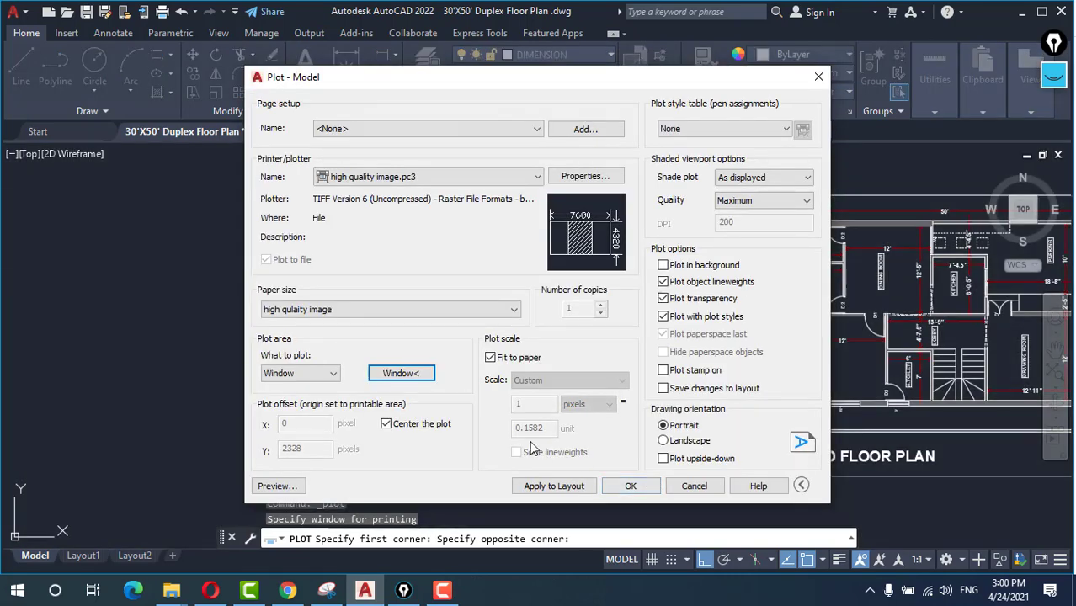
Assign the acad.ctb plot style table to the plot and preview the sheet.
{"action": "left_click", "coordinate": [767, 130]}
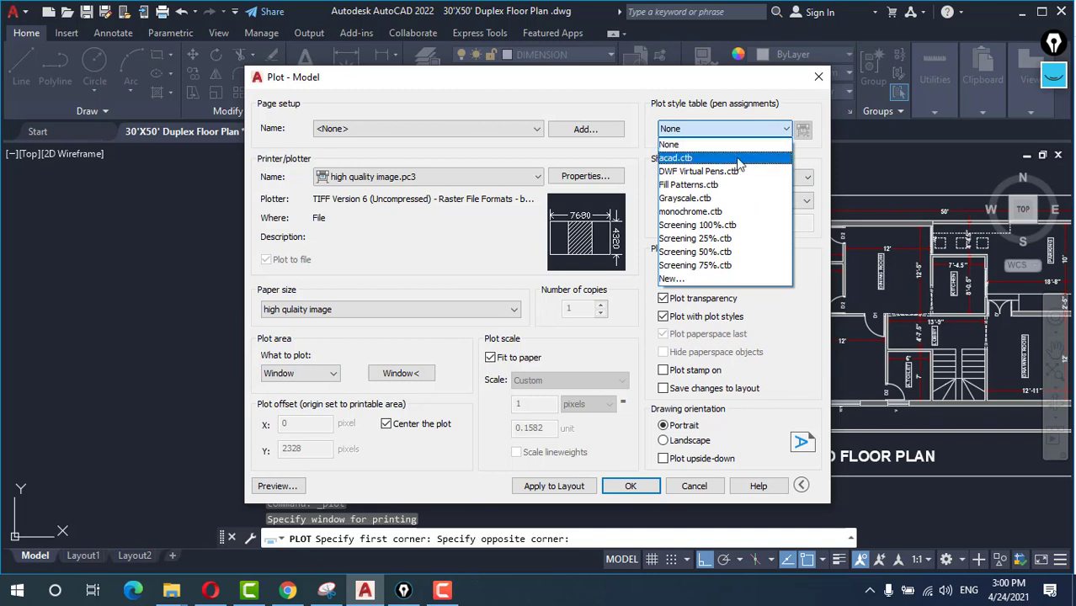
{"action": "left_click", "coordinate": [737, 160]}
{"action": "left_click", "coordinate": [555, 330]}
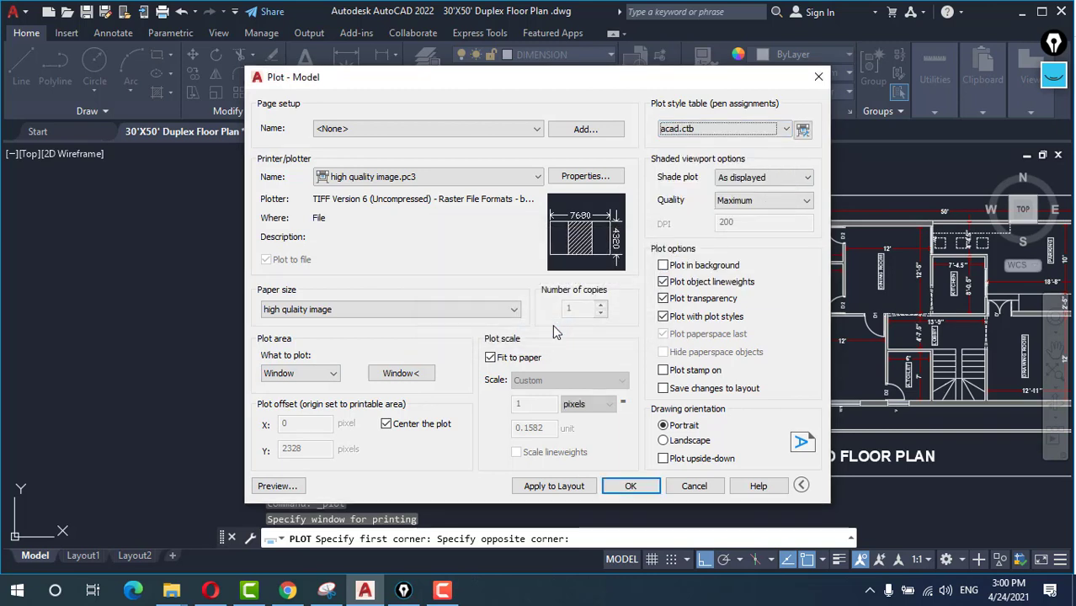
{"action": "left_click", "coordinate": [273, 485]}
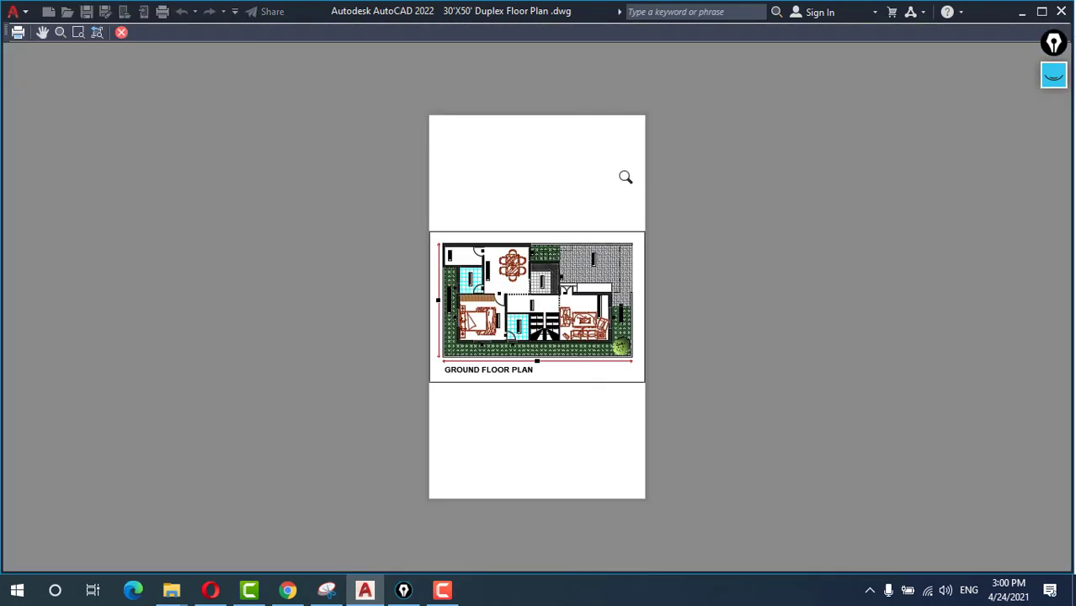
{"action": "key", "text": "Escape"}
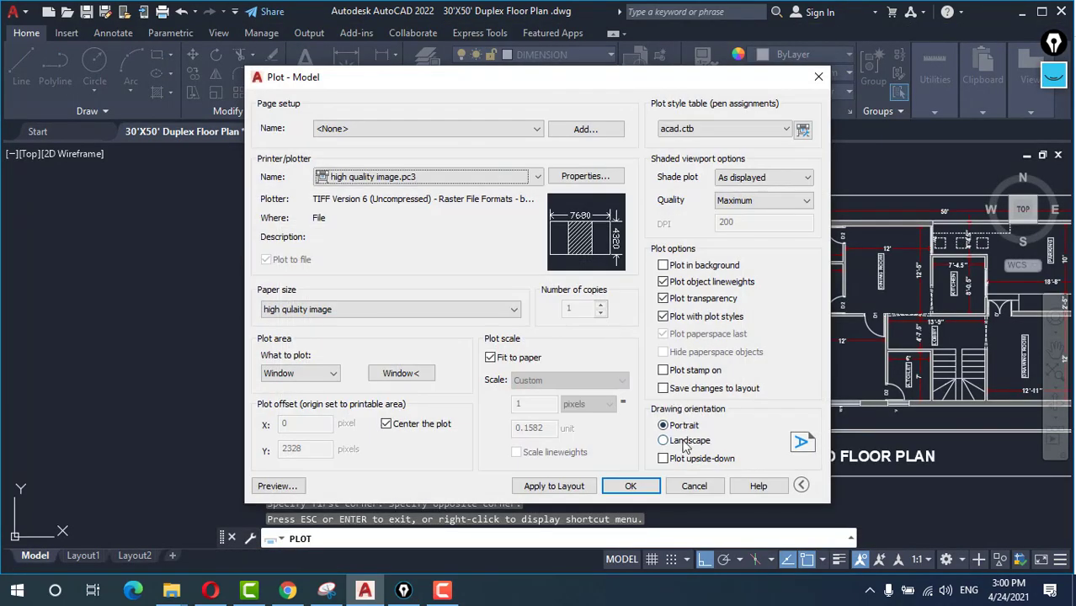
Change the drawing orientation to landscape and preview the plot again.
{"action": "left_click", "coordinate": [663, 440]}
{"action": "left_click", "coordinate": [290, 488]}
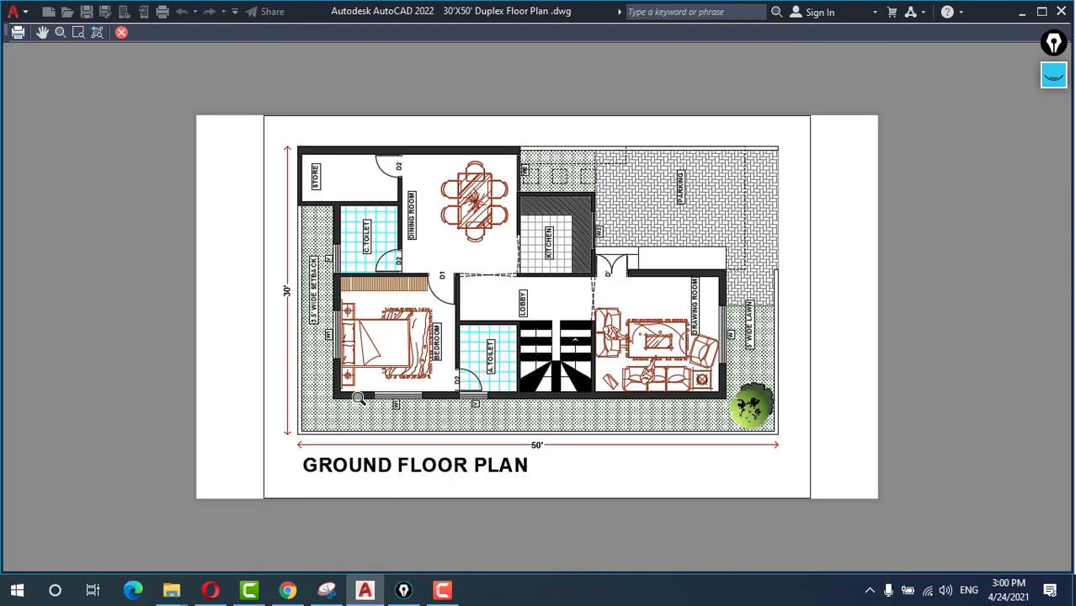
{"action": "key", "text": "Escape"}
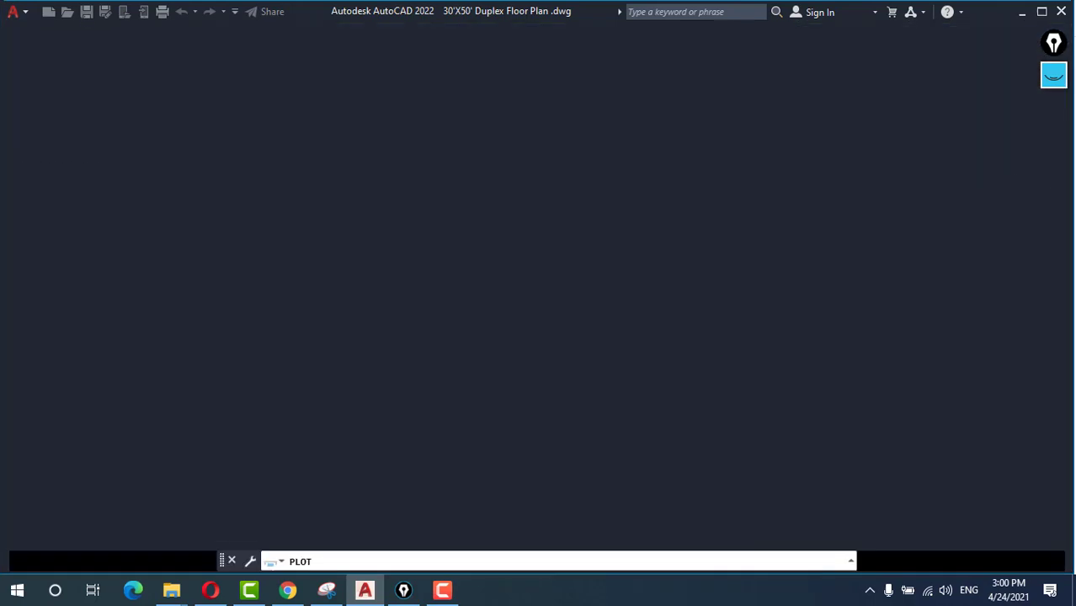
Plot the sheet to the TIFF file 30'X50' Duplex Floor Plan -Model.tif in the A 7-Storey Apartment Building [DWG] folder.
{"action": "left_click", "coordinate": [629, 486]}
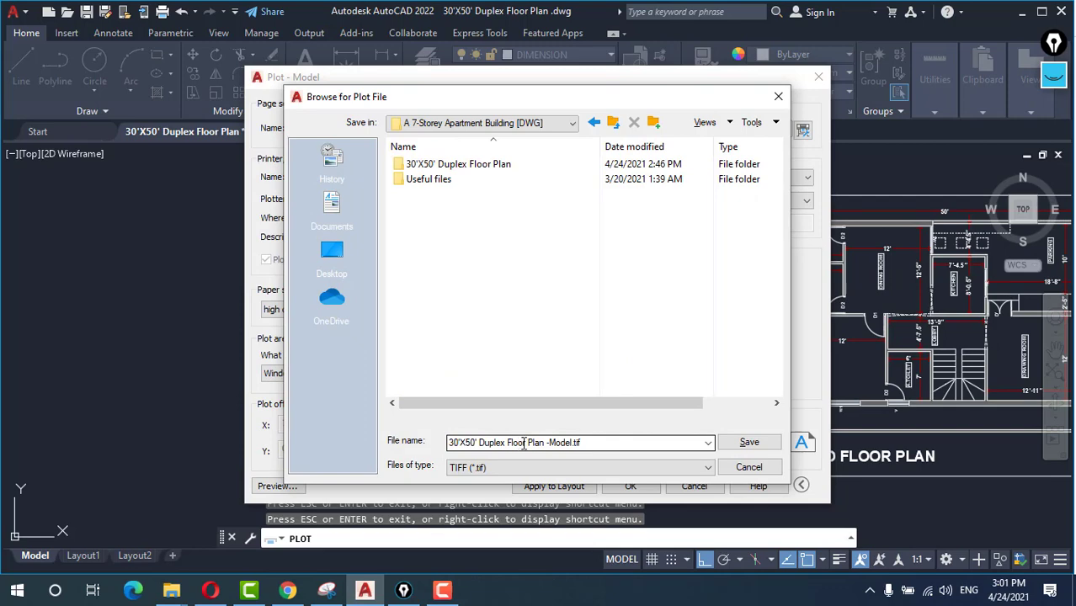
{"action": "left_click", "coordinate": [745, 443]}
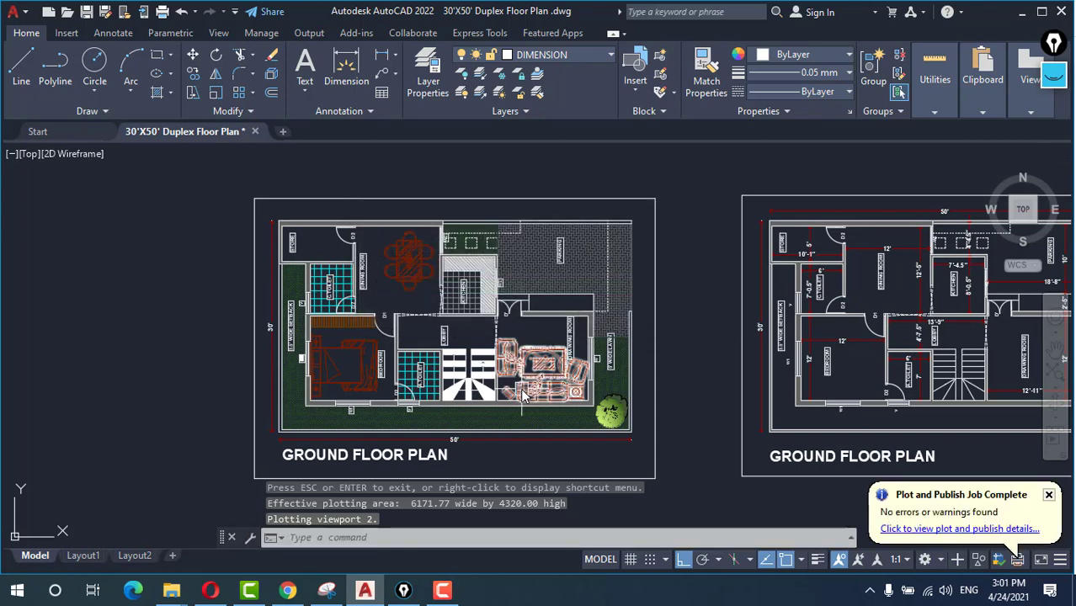
Switch to File Explorer and check the plotted TIF file's size and image dimensions in its properties.
{"action": "mouse_move", "coordinate": [522, 396]}
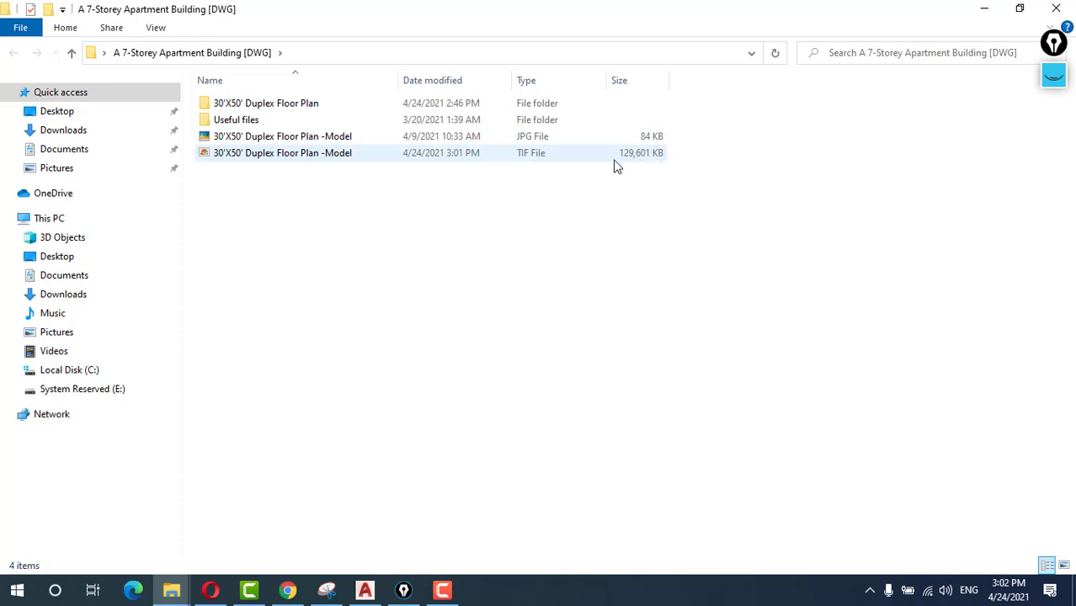
{"action": "left_click", "coordinate": [333, 160]}
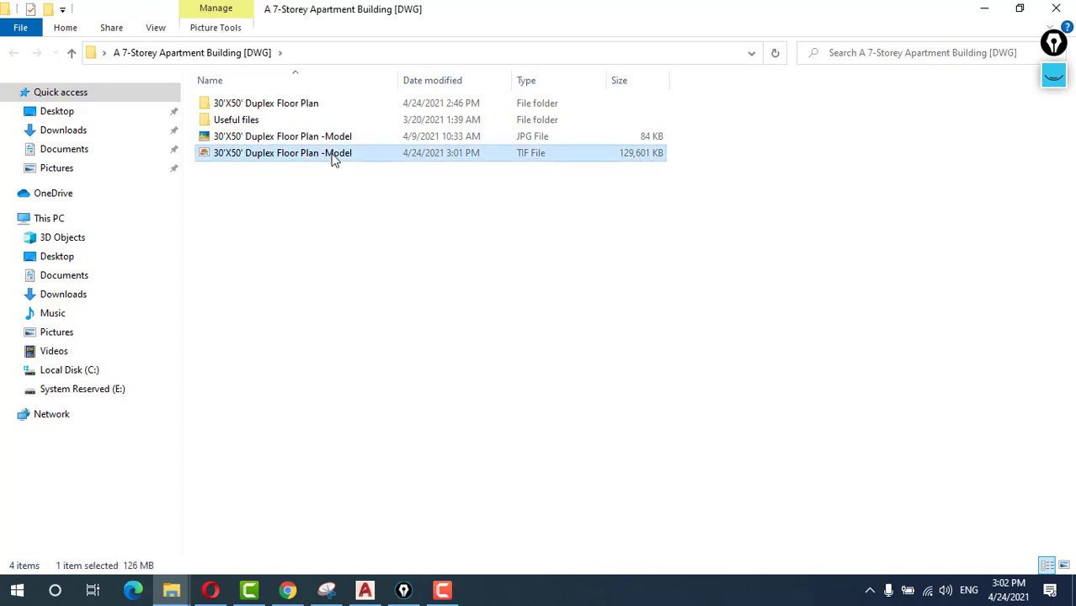
{"action": "right_click", "coordinate": [334, 160]}
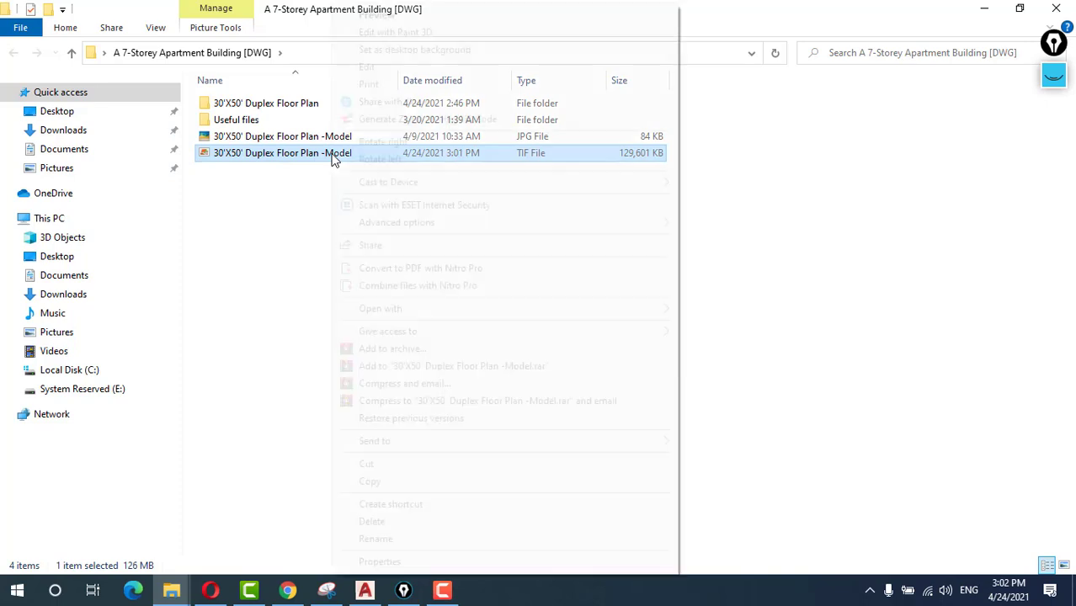
{"action": "left_click", "coordinate": [380, 564]}
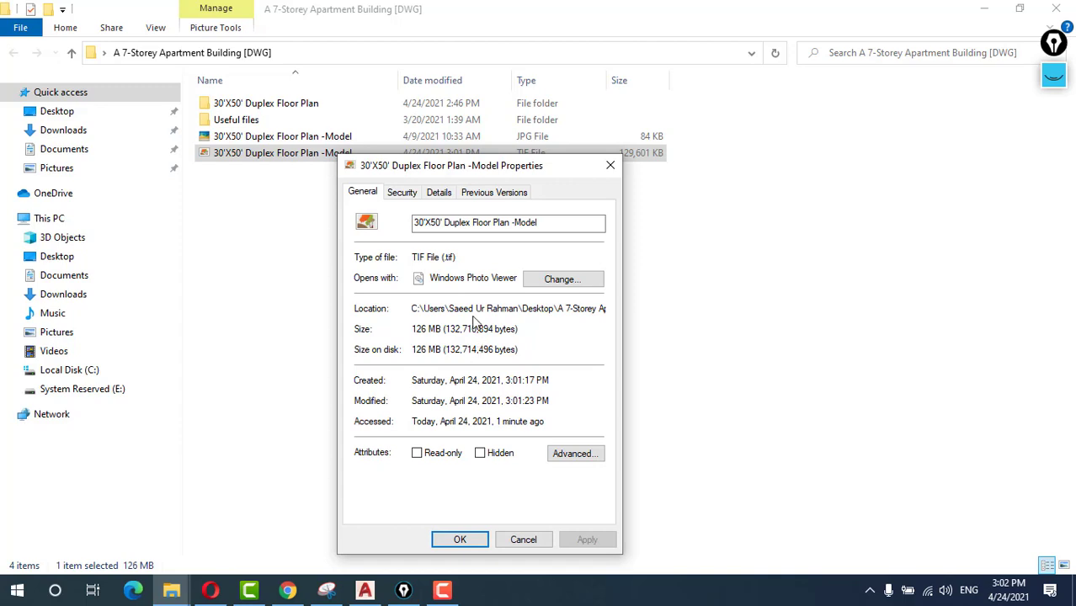
{"action": "left_click", "coordinate": [437, 193]}
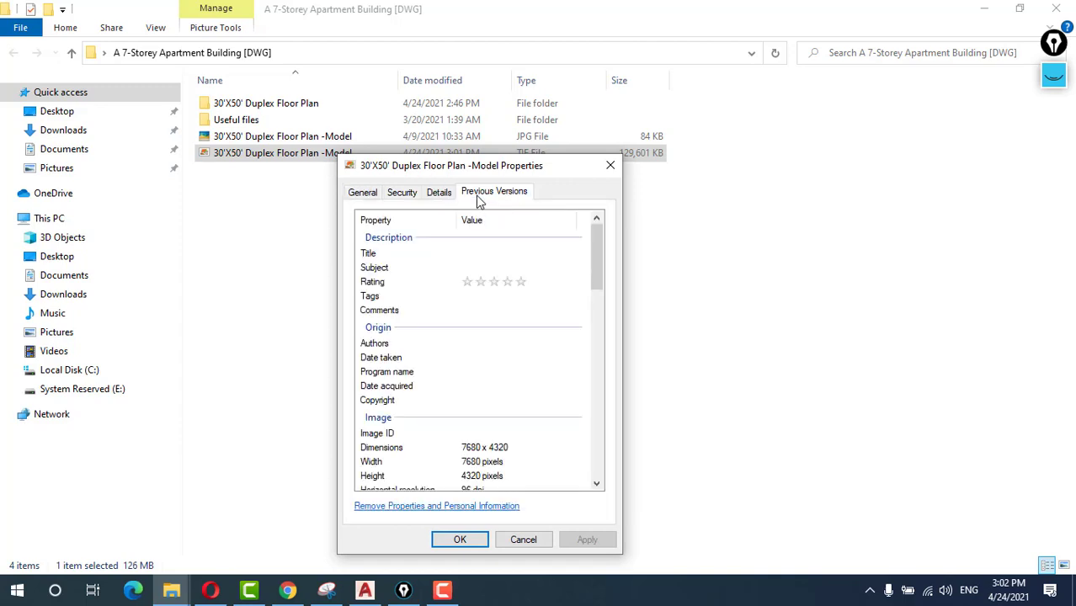
{"action": "left_click", "coordinate": [478, 198]}
{"action": "left_click", "coordinate": [402, 193]}
{"action": "left_click", "coordinate": [438, 195]}
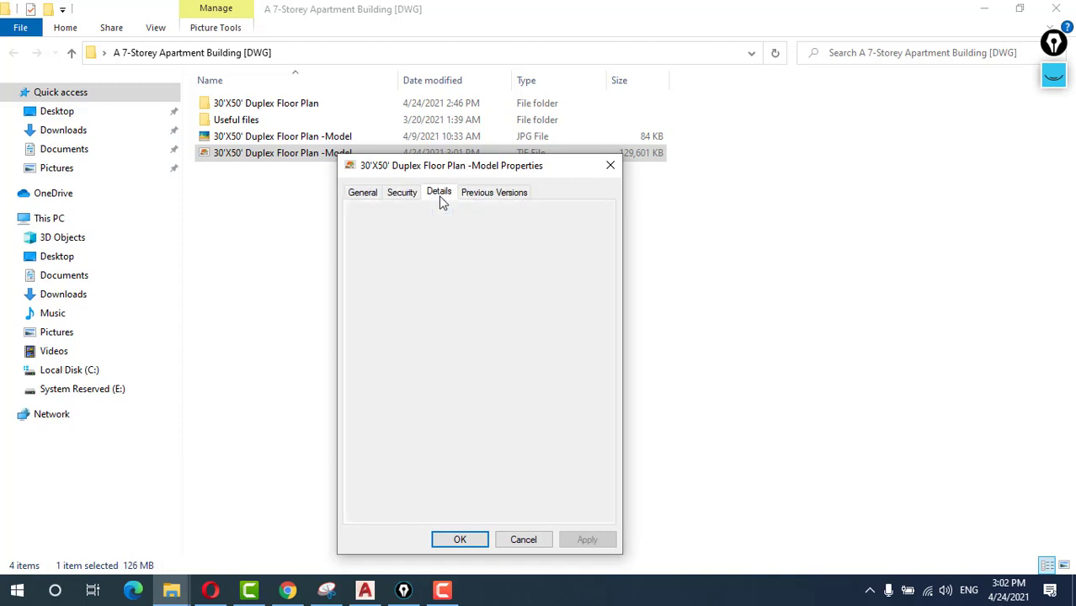
{"action": "scroll", "coordinate": [485, 322], "scroll_direction": "down", "scroll_amount": 2}
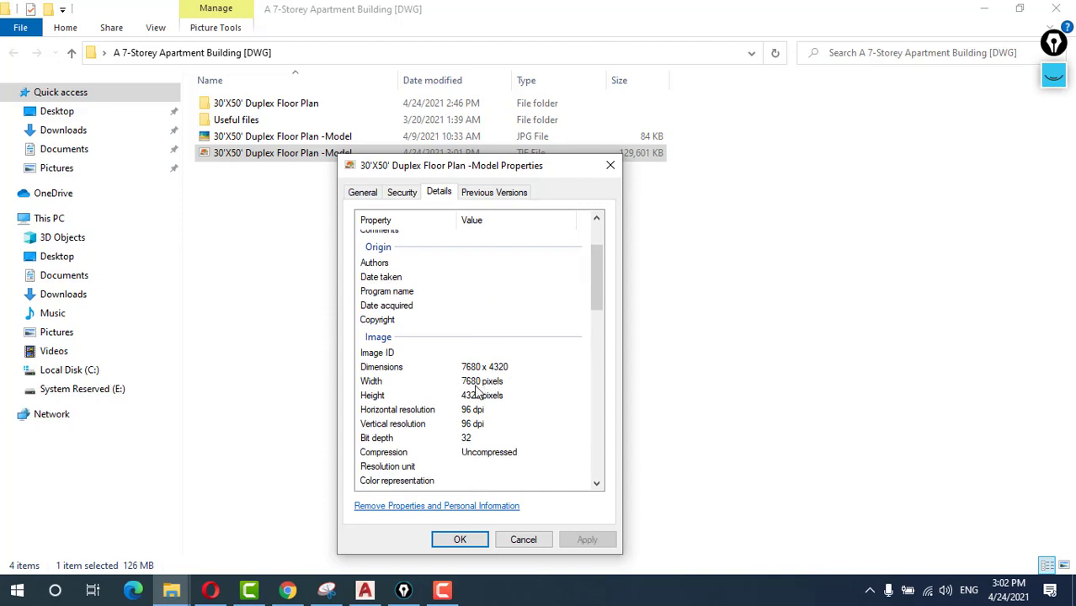
{"action": "left_click", "coordinate": [459, 540]}
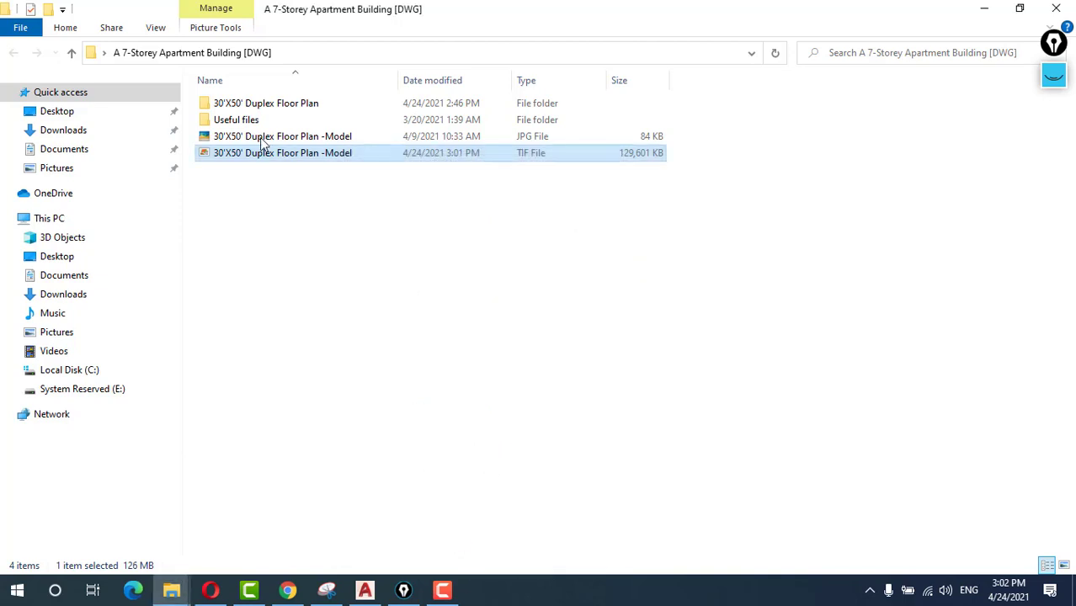
Open the plotted TIF in Picasa Photo Viewer and examine the toilet, staircase, drawing room and entrance up close for sharpness.
{"action": "right_click", "coordinate": [252, 154]}
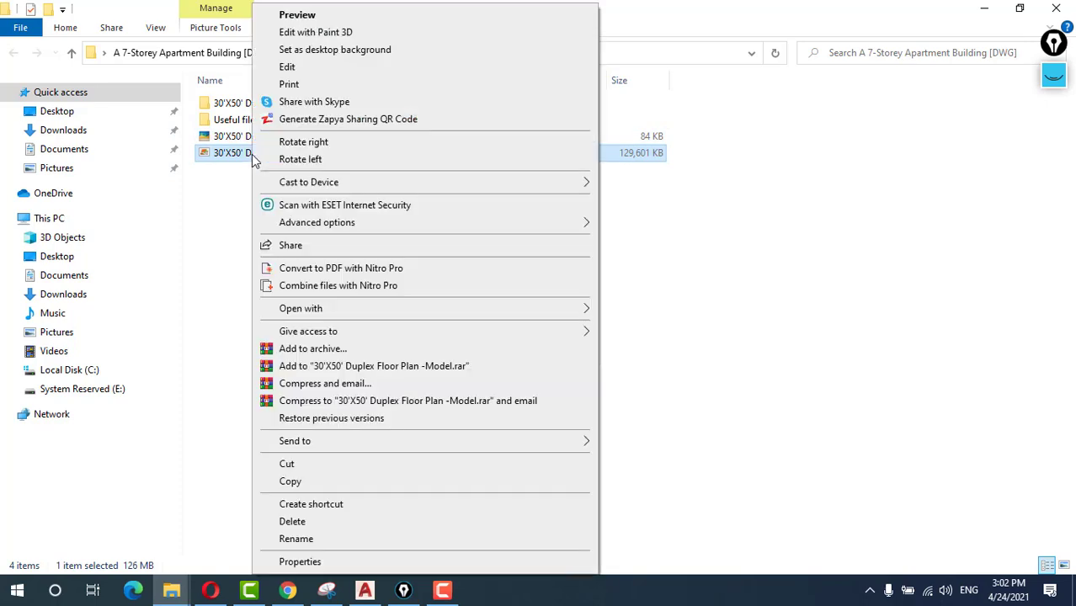
{"action": "mouse_move", "coordinate": [600, 317]}
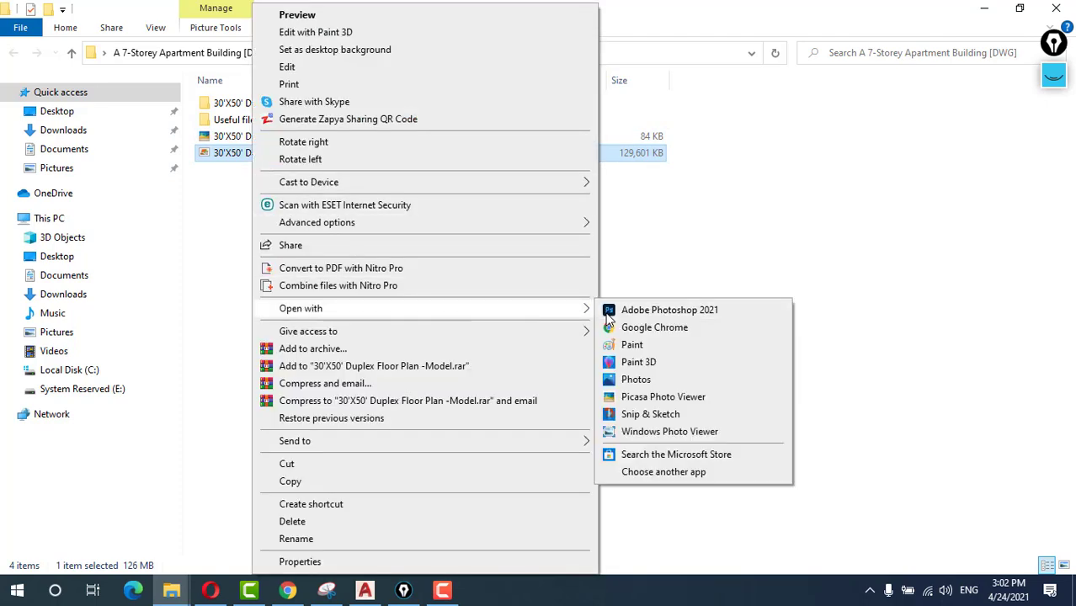
{"action": "left_click", "coordinate": [651, 398]}
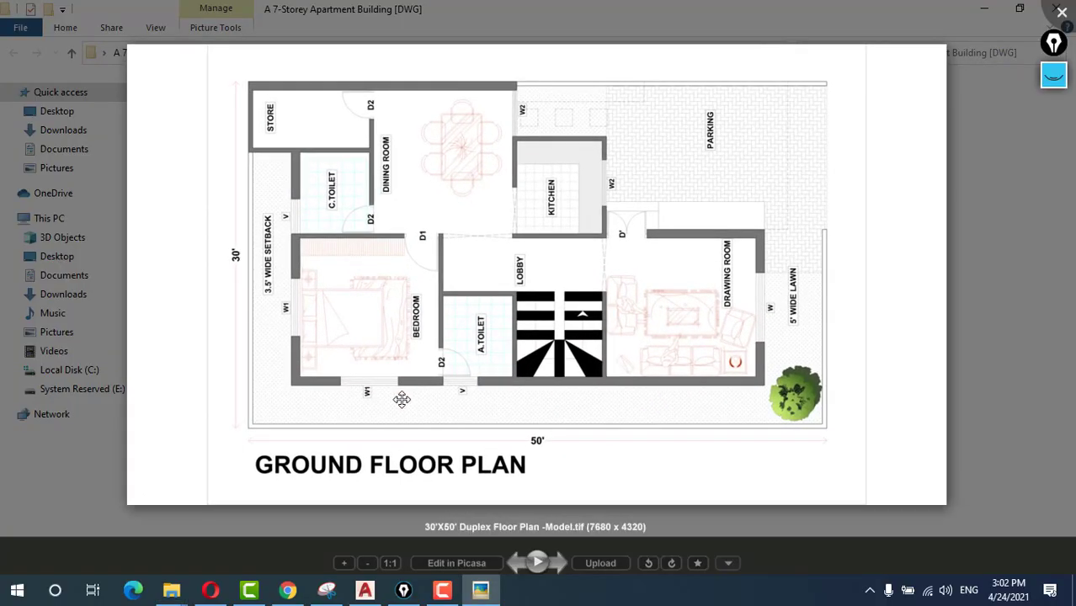
{"action": "scroll", "coordinate": [508, 385], "scroll_direction": "up", "scroll_amount": 10}
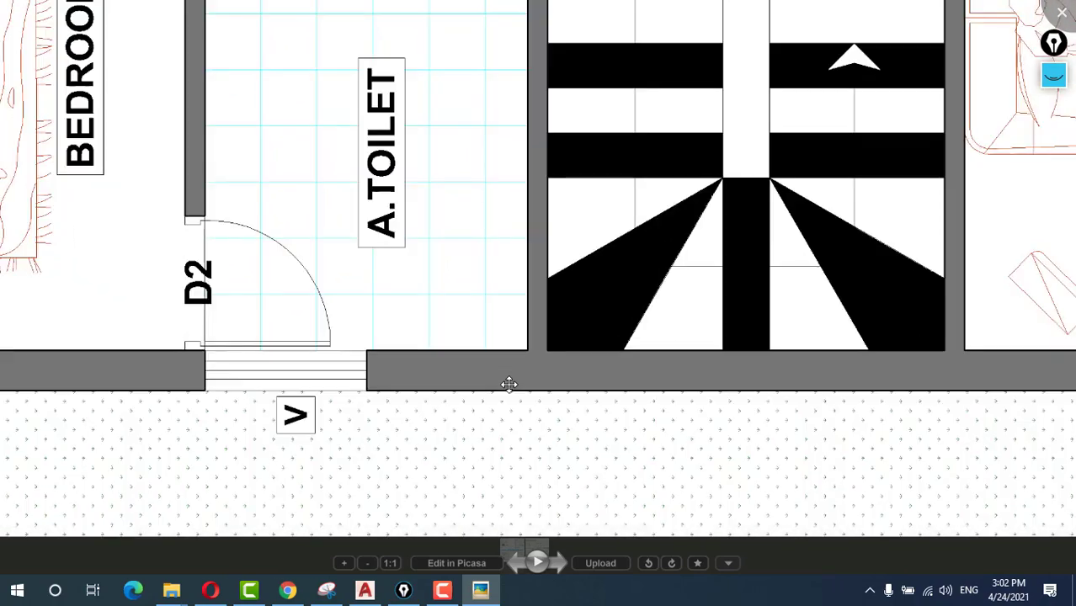
{"action": "scroll", "coordinate": [449, 344], "scroll_direction": "up", "scroll_amount": 3}
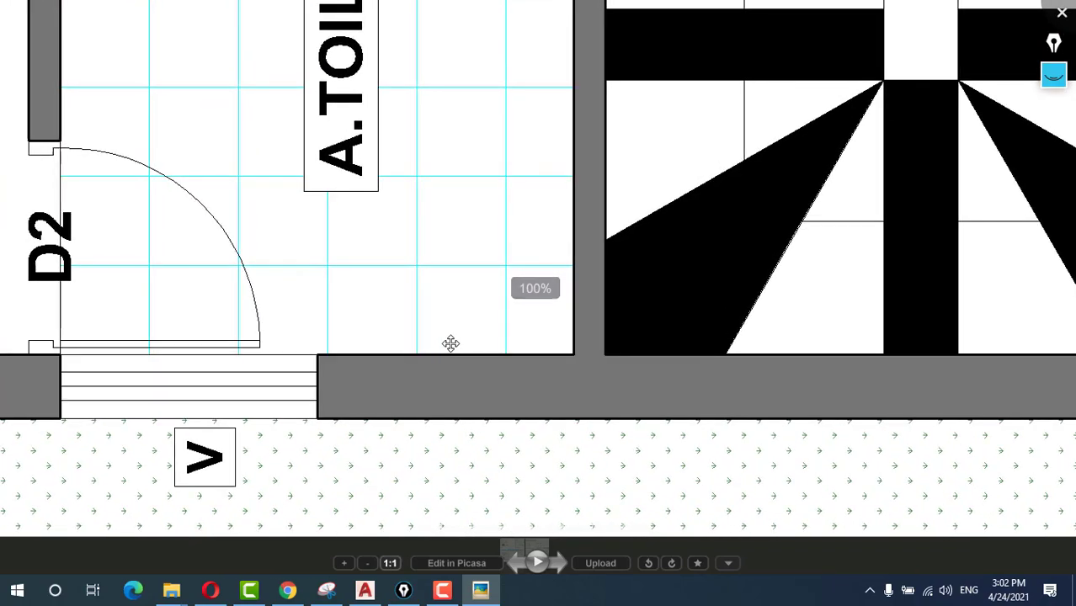
{"action": "scroll", "coordinate": [450, 344], "scroll_direction": "down", "scroll_amount": 3}
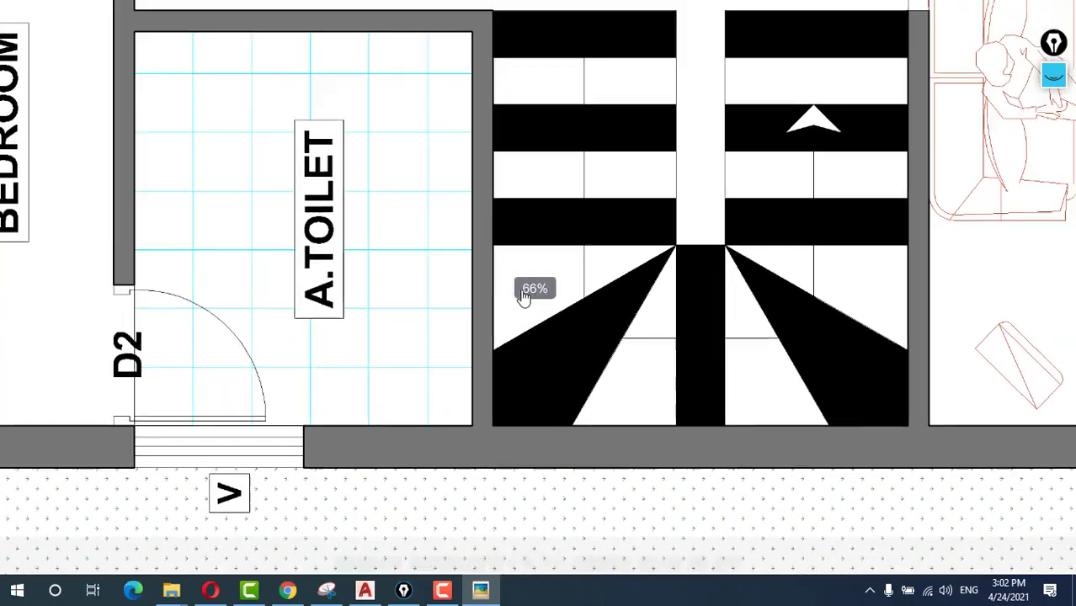
{"action": "mouse_move", "coordinate": [524, 294]}
{"action": "left_mouse_down"}
{"action": "mouse_move", "coordinate": [678, 293]}
{"action": "mouse_move", "coordinate": [526, 315]}
{"action": "mouse_move", "coordinate": [833, 380]}
{"action": "mouse_move", "coordinate": [524, 233]}
{"action": "mouse_move", "coordinate": [512, 310]}
{"action": "left_mouse_up"}
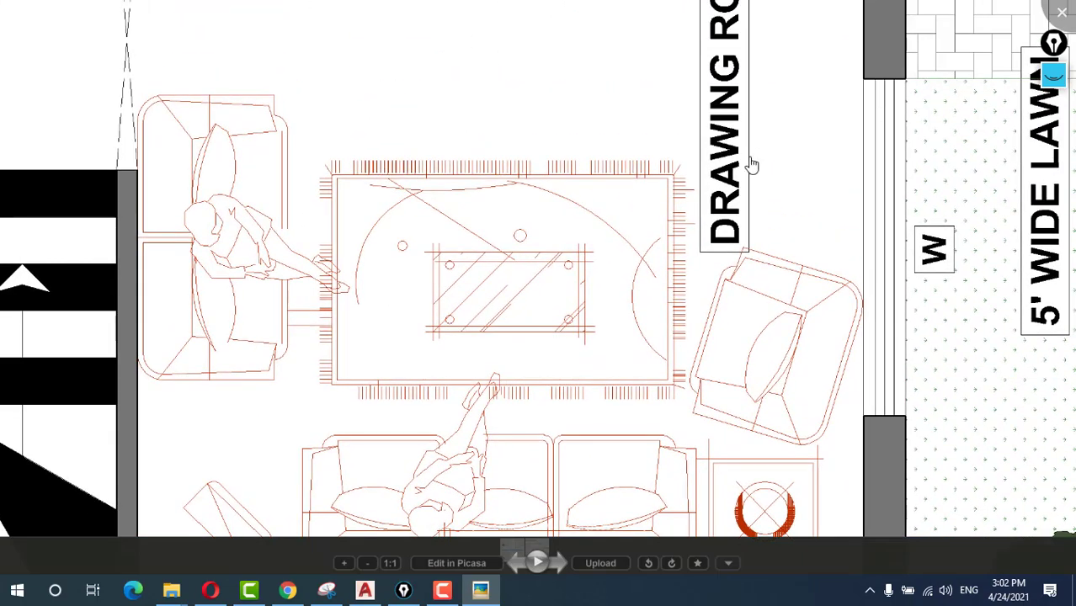
{"action": "left_click_drag", "start_coordinate": [751, 165], "coordinate": [677, 389]}
{"action": "left_click_drag", "start_coordinate": [490, 181], "coordinate": [560, 420]}
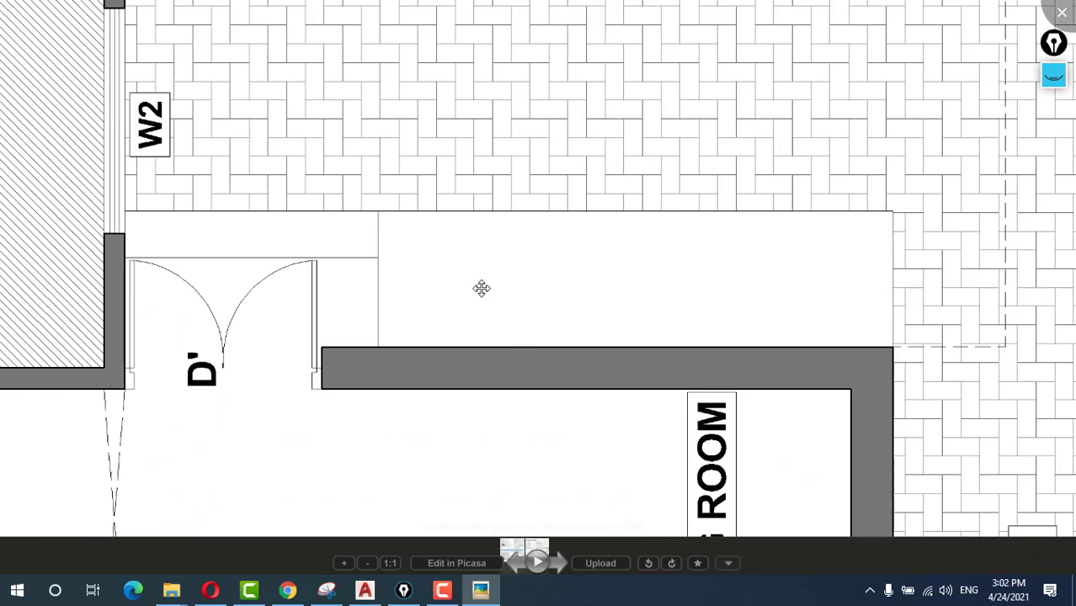
Examine the kitchen, dining room and overall ground floor plan in the image, and close the viewer.
{"action": "scroll", "coordinate": [481, 289], "scroll_direction": "down", "scroll_amount": 6}
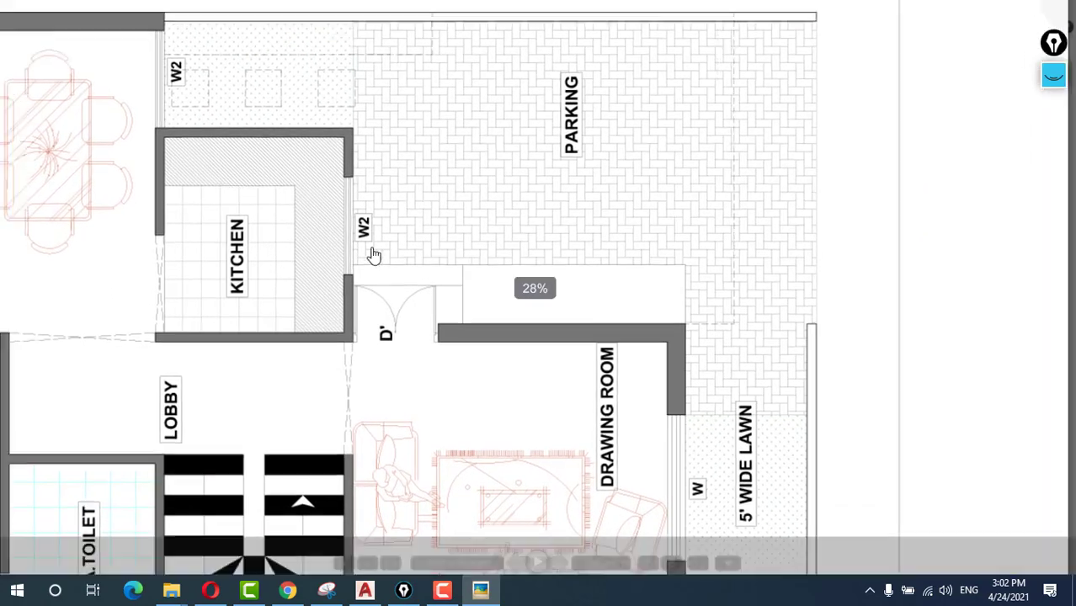
{"action": "left_click_drag", "start_coordinate": [372, 253], "coordinate": [644, 296]}
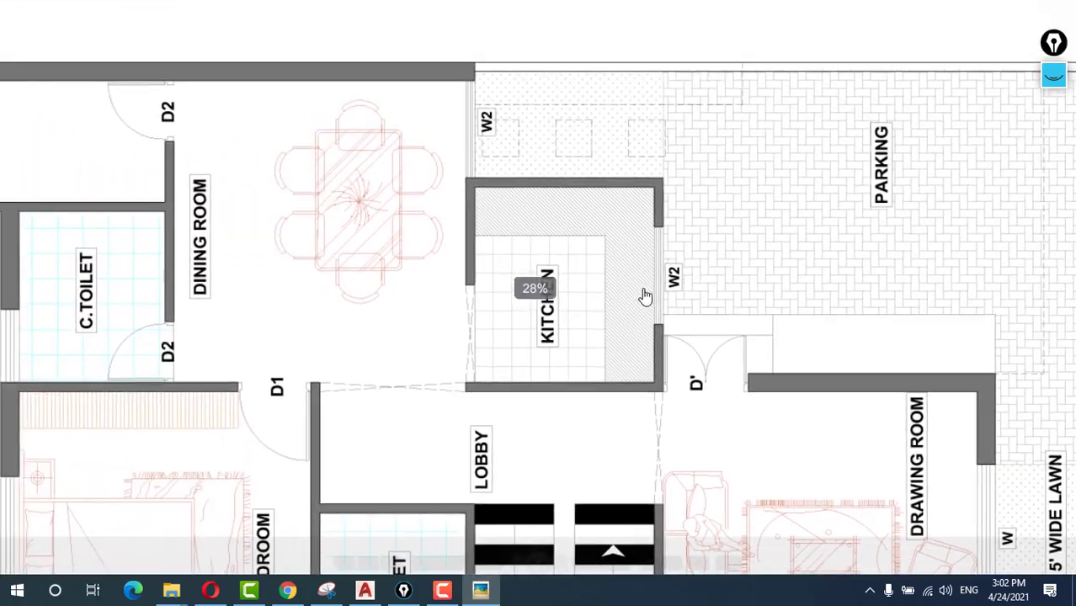
{"action": "left_click_drag", "start_coordinate": [379, 287], "coordinate": [558, 244]}
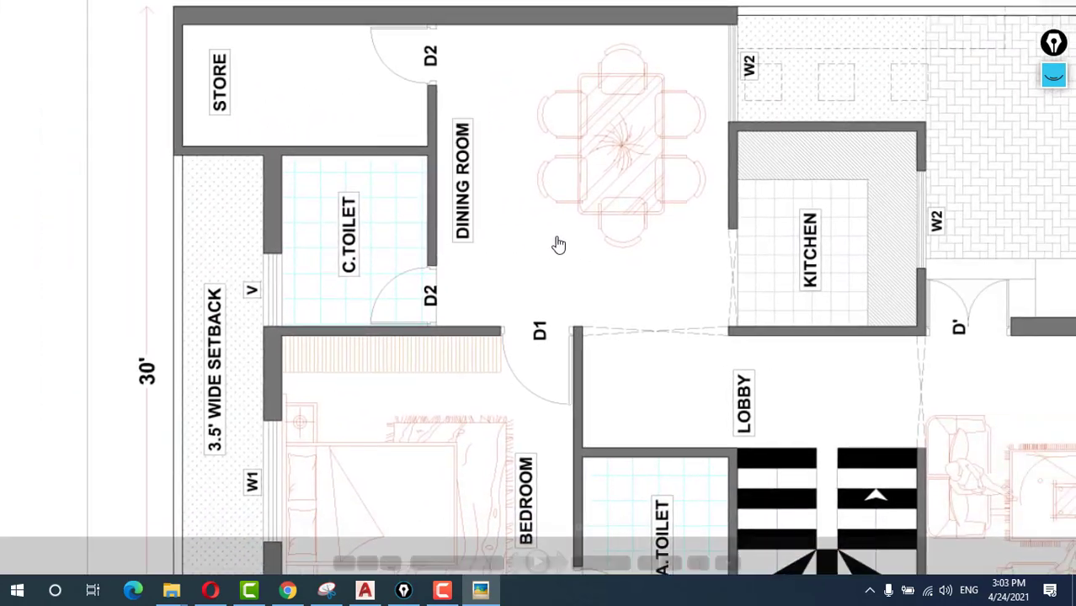
{"action": "scroll", "coordinate": [557, 240], "scroll_direction": "down", "scroll_amount": 4}
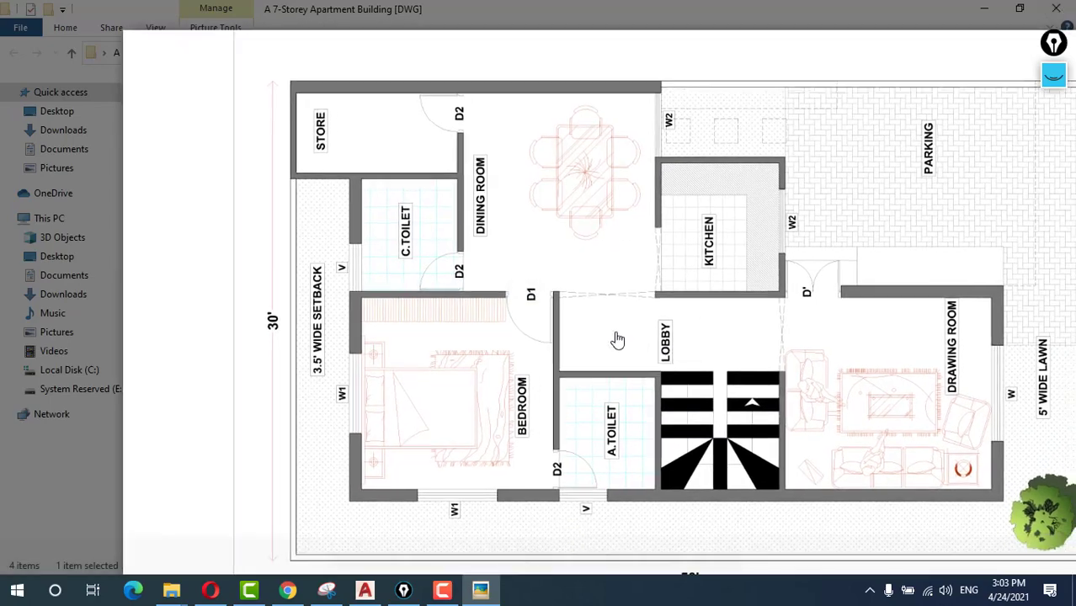
{"action": "scroll", "coordinate": [617, 339], "scroll_direction": "down", "scroll_amount": 2}
{"action": "scroll", "coordinate": [537, 303], "scroll_direction": "down", "scroll_amount": 2}
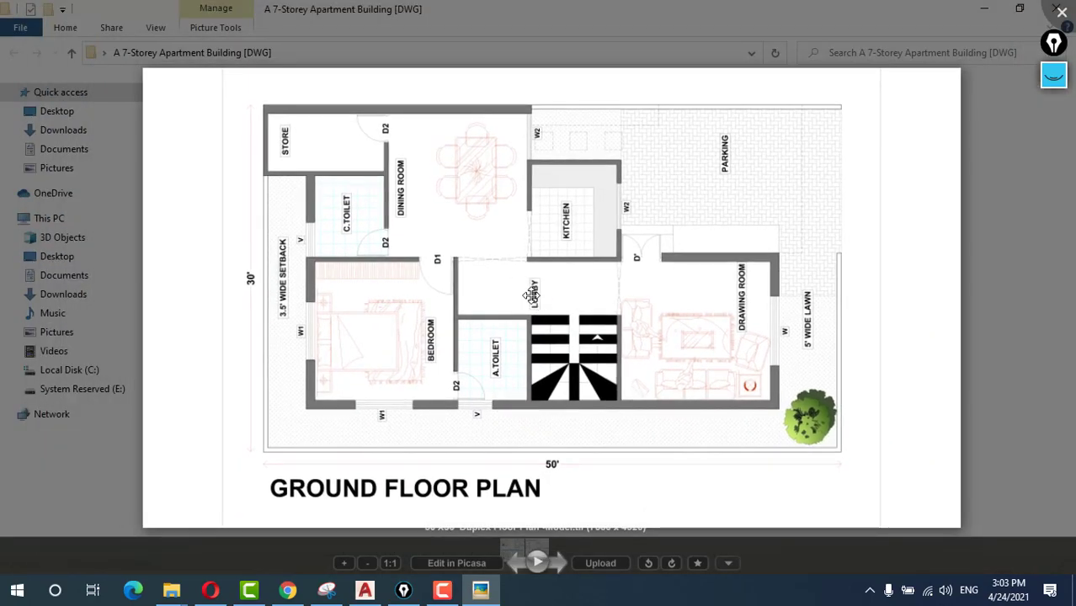
{"action": "scroll", "coordinate": [524, 292], "scroll_direction": "up", "scroll_amount": 3}
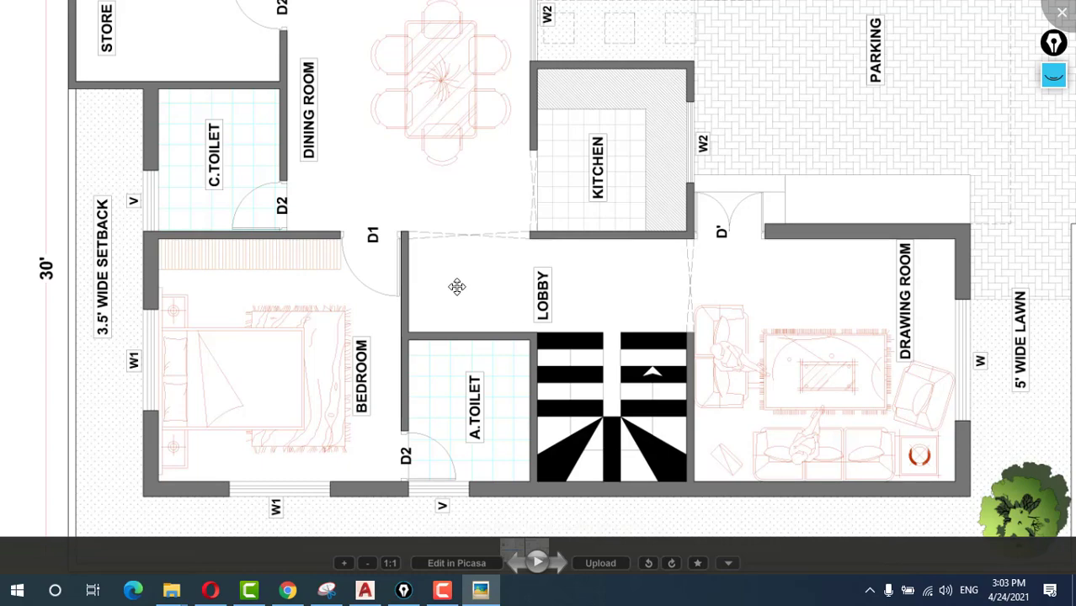
{"action": "scroll", "coordinate": [497, 209], "scroll_direction": "down", "scroll_amount": 4}
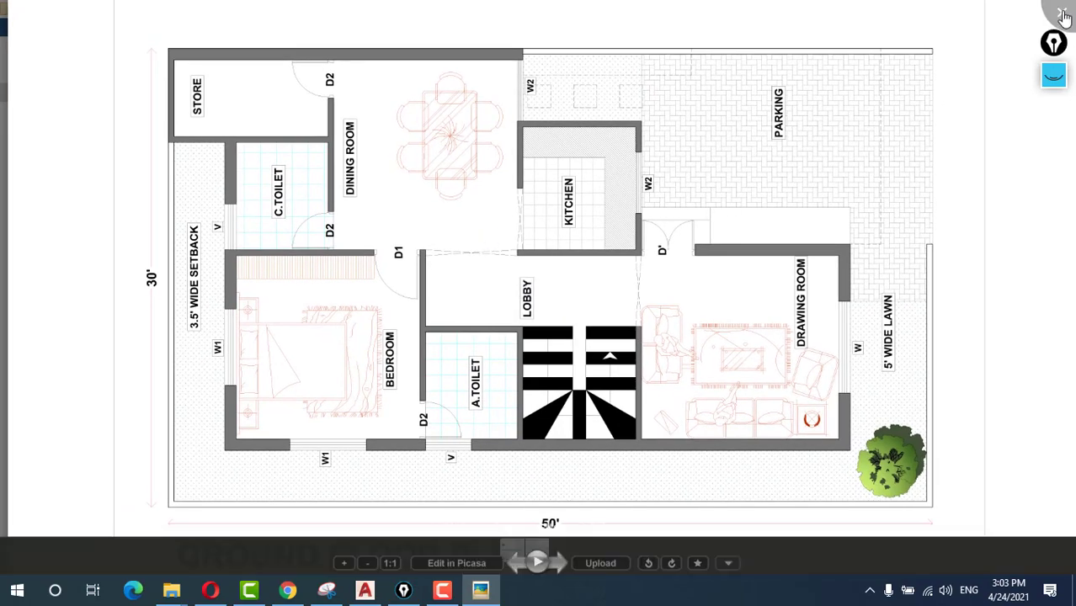
{"action": "left_click", "coordinate": [1064, 16]}
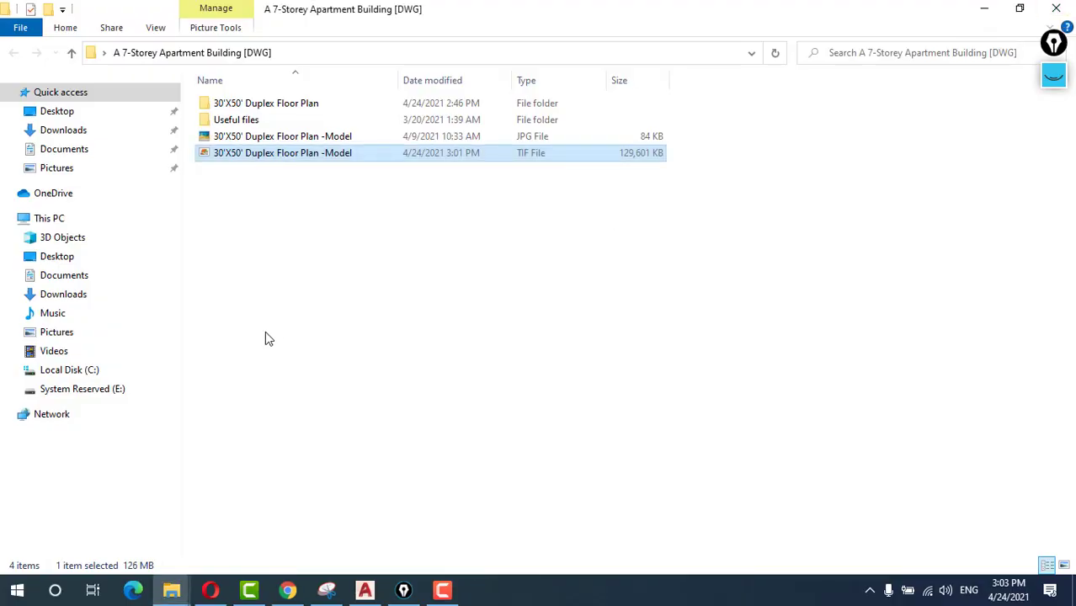